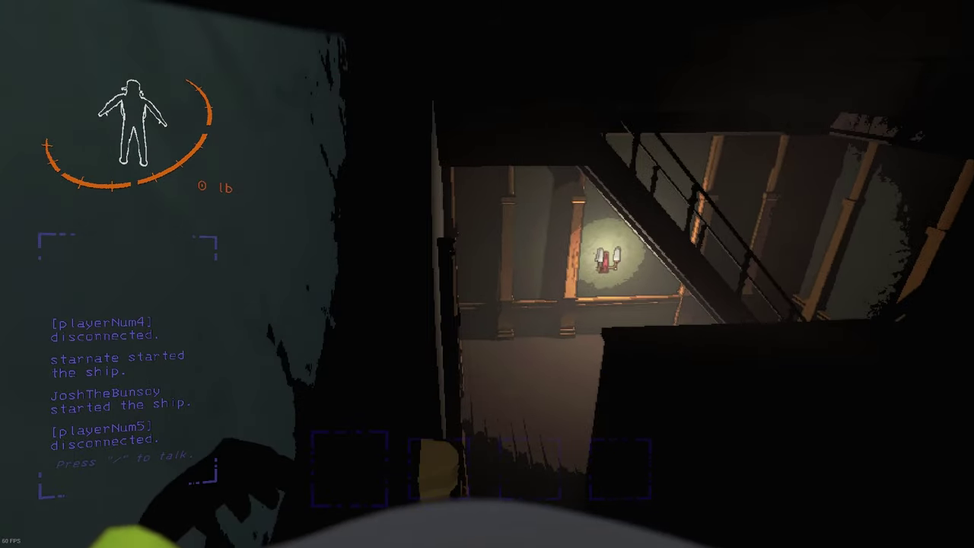
Walk down the corridor into the bookshelf rooms and scan for loot.
key("w")
key("w")
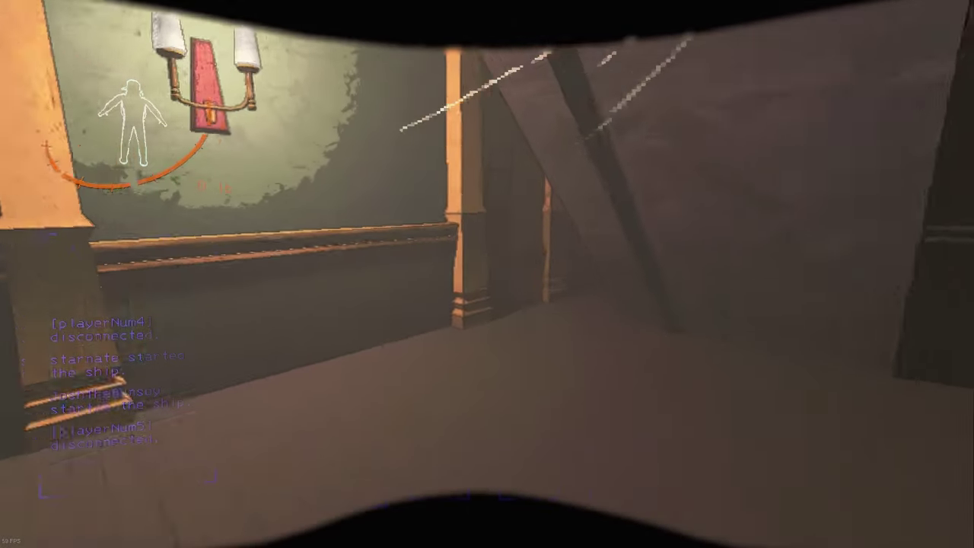
key("w")
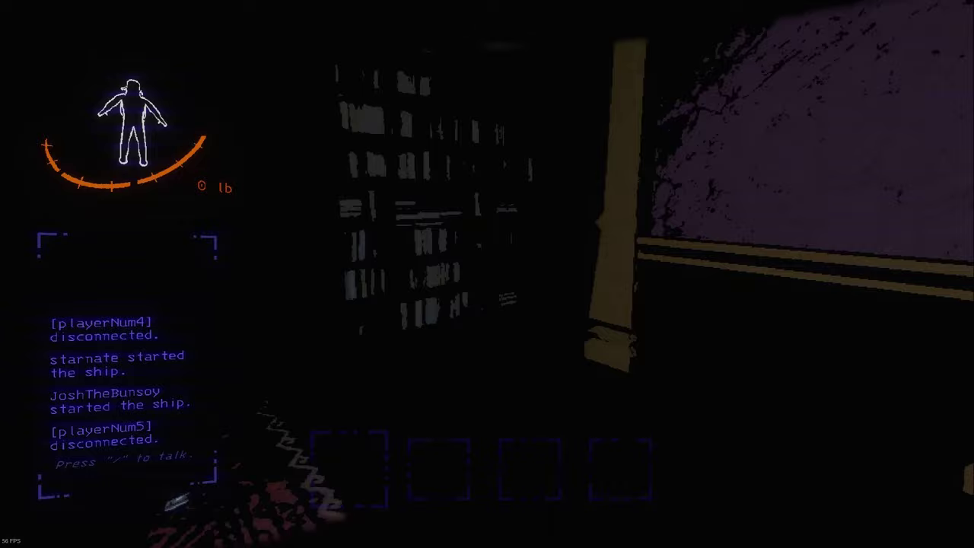
key("w")
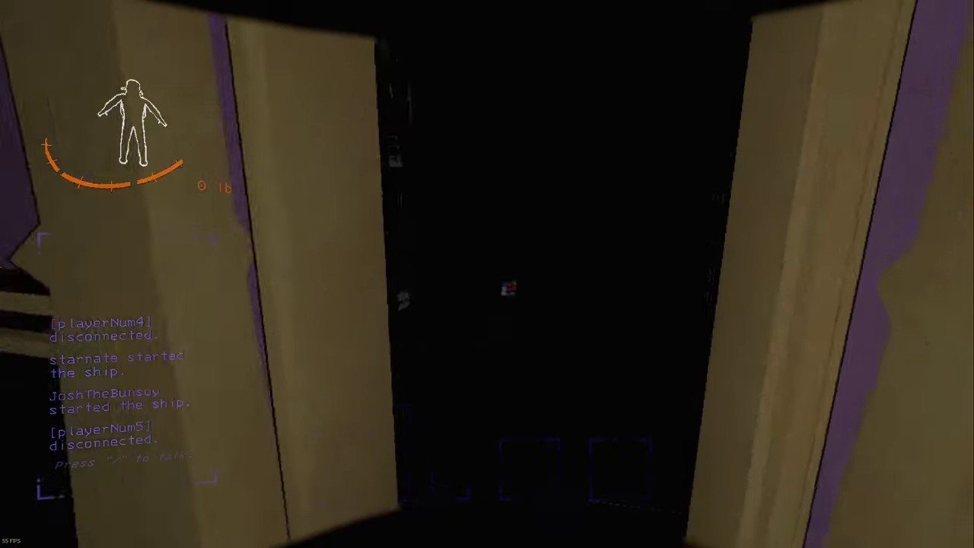
right_click(487, 274)
Explore the library shelves, rescan (total 102), and approach the toy cube by the locked door.
key("w")
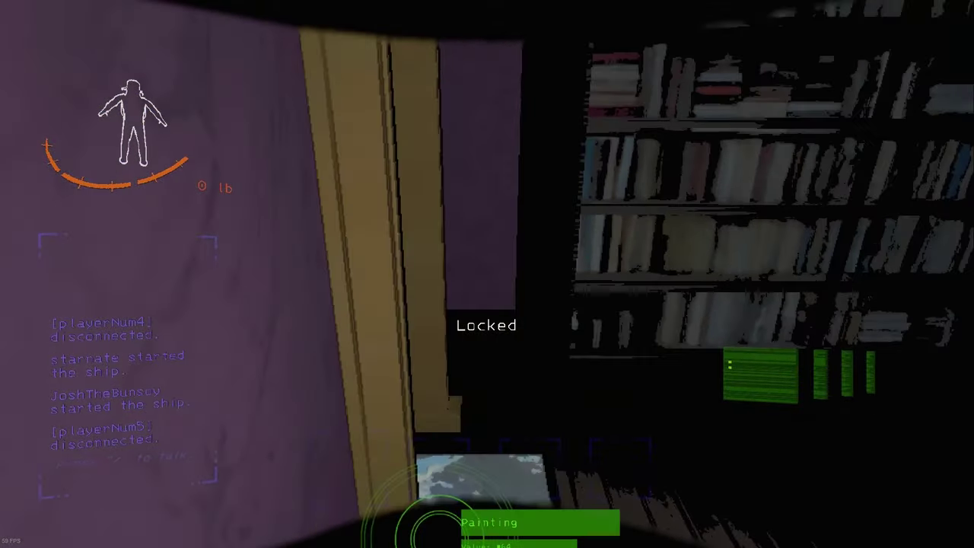
key("w")
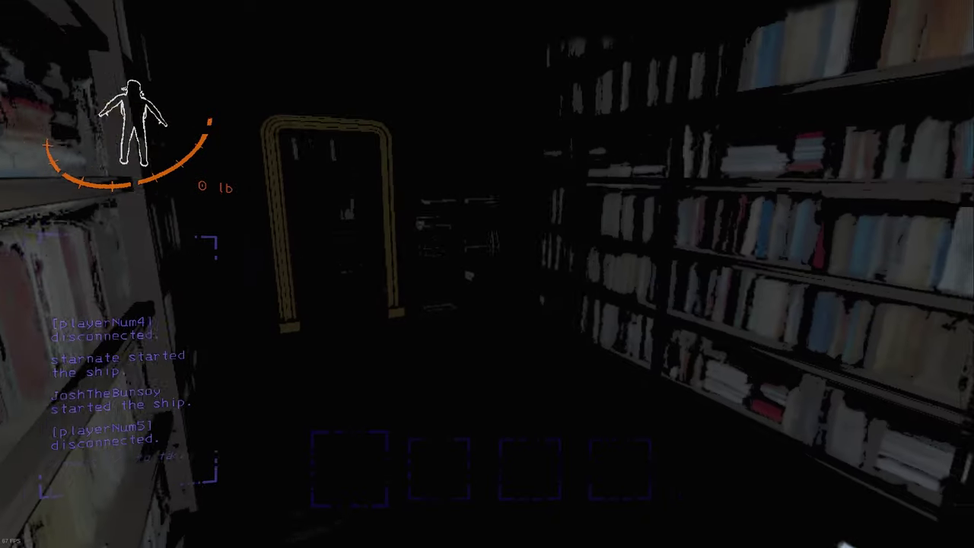
right_click(486, 274)
key("w")
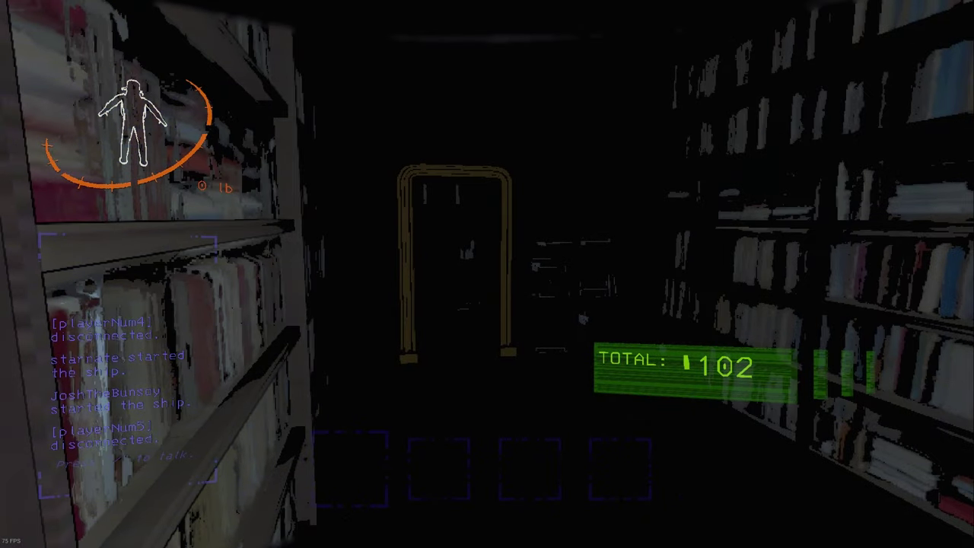
key("w")
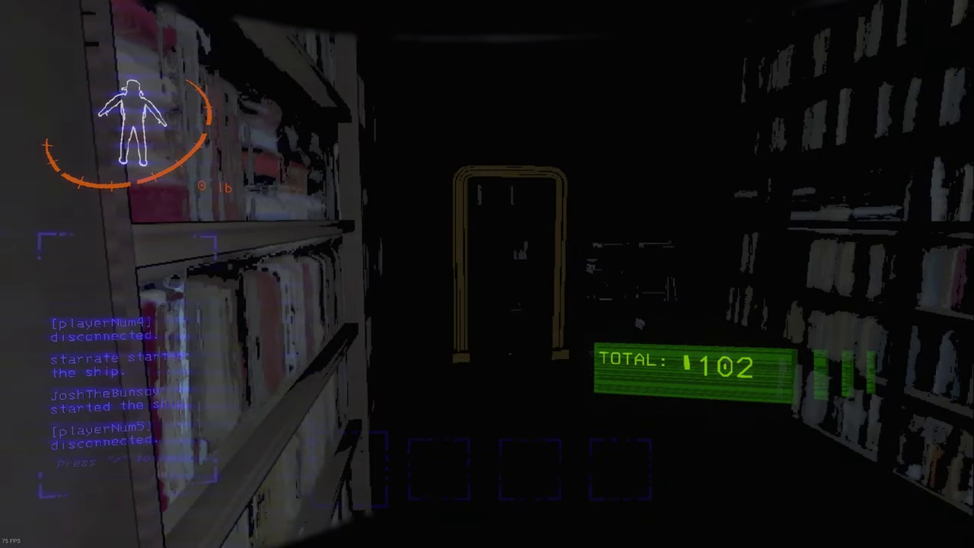
key("w")
key("w")
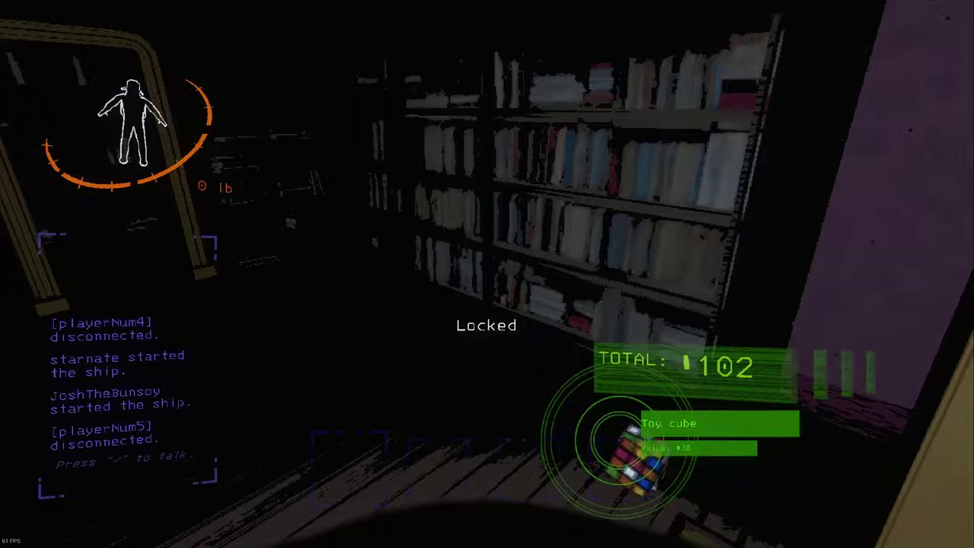
key("w")
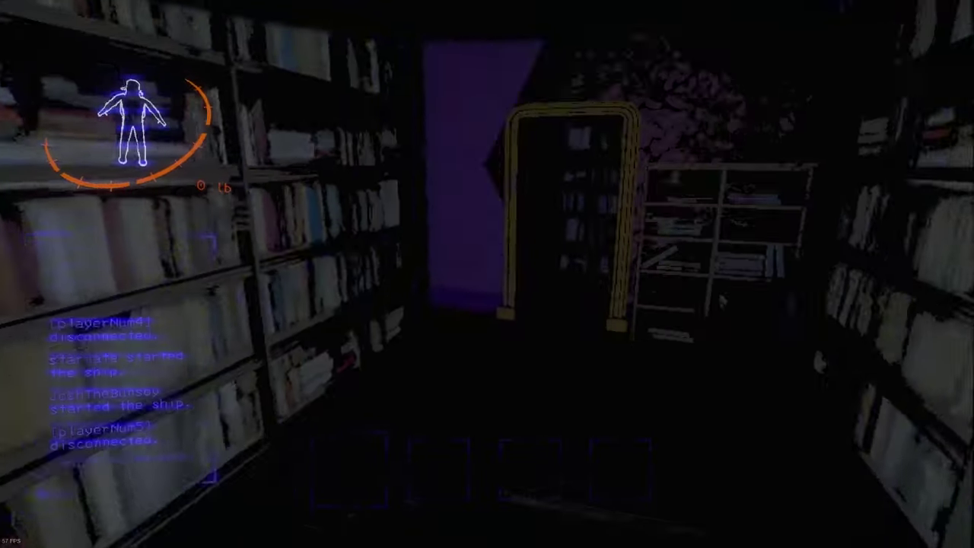
key("w")
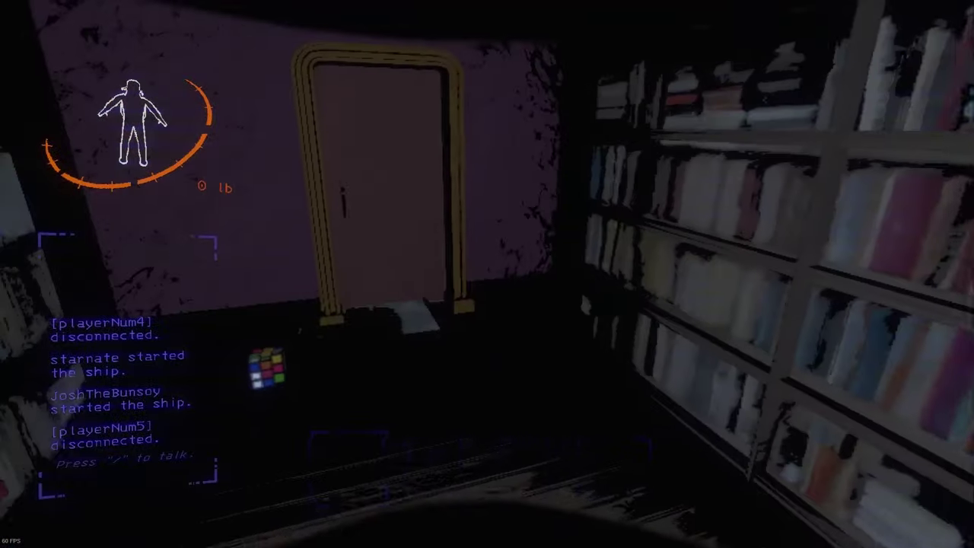
Grab the toy cube and the painting, then get the nearby door open.
key("e")
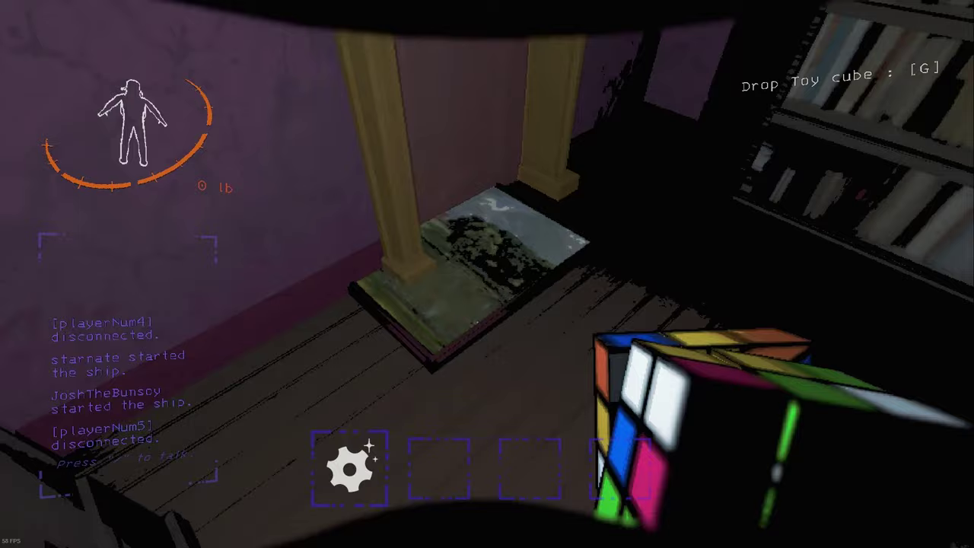
key("e")
key("w")
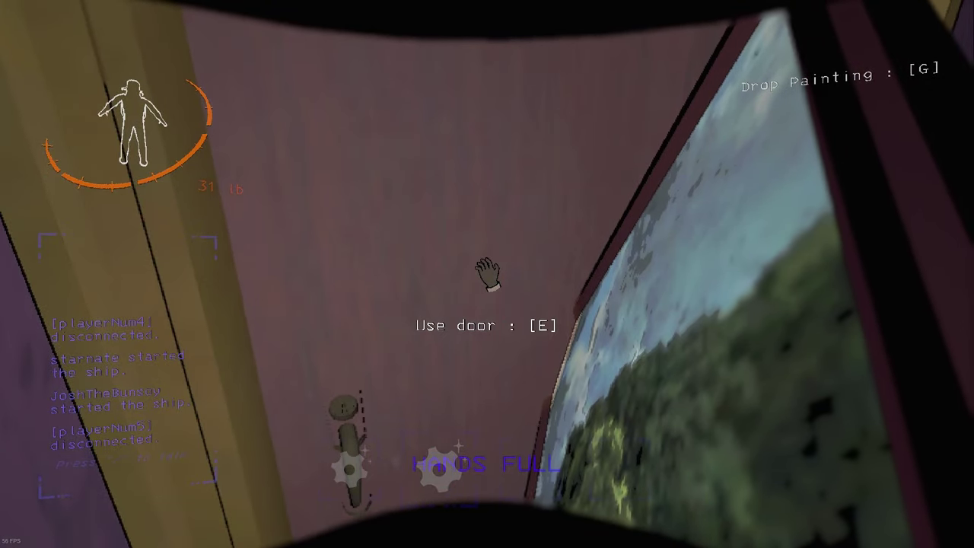
key("e")
key("e")
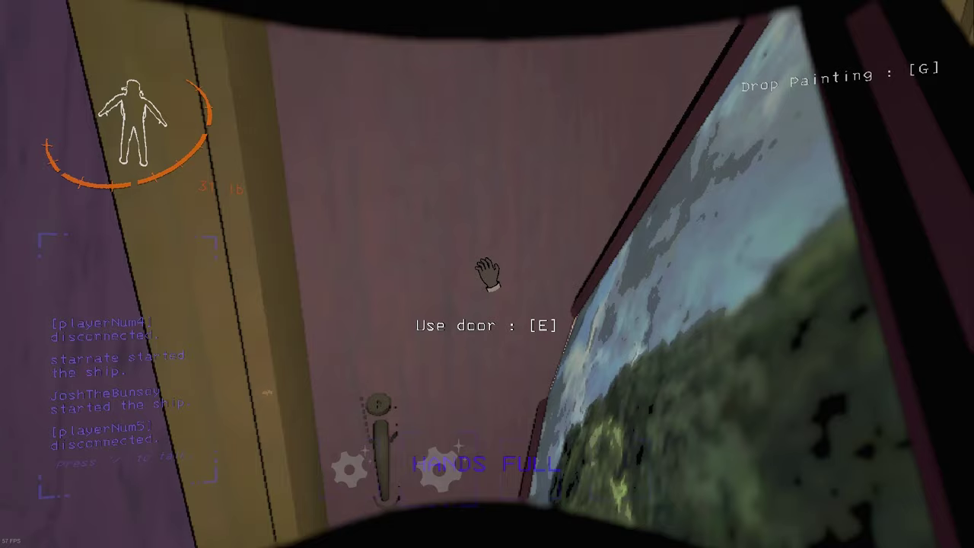
key("e")
key("e")
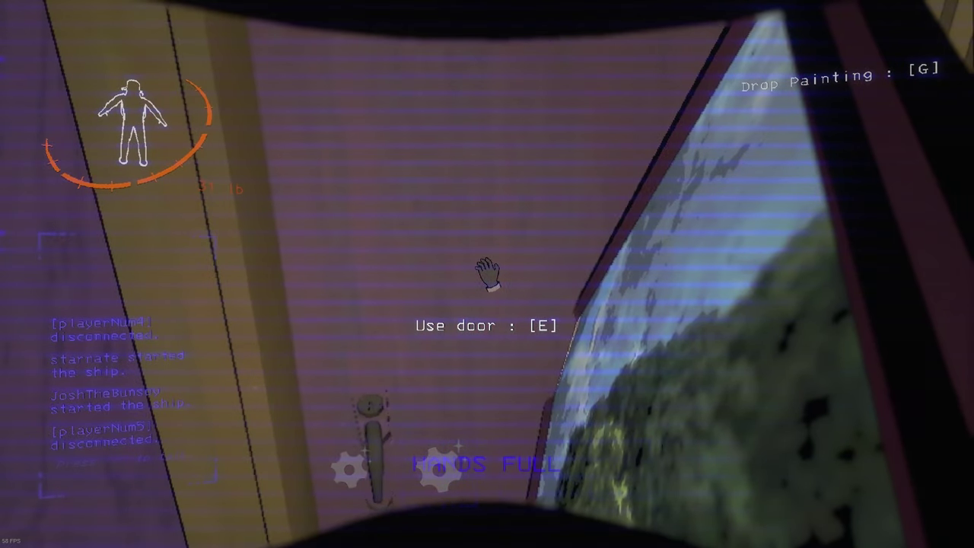
key("e")
key("e")
key("e")
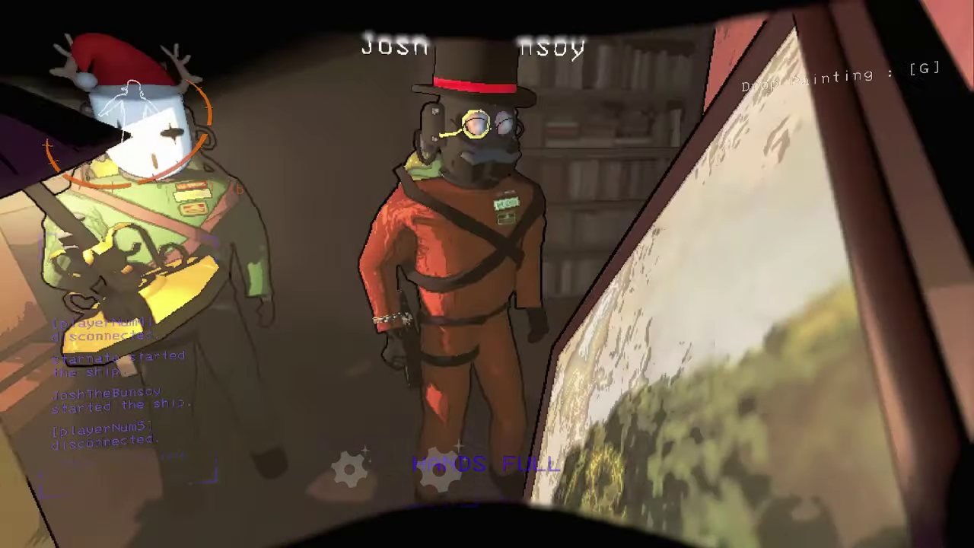
Carry the painting through the dark bookshelf corridor and the ladder room.
key("w")
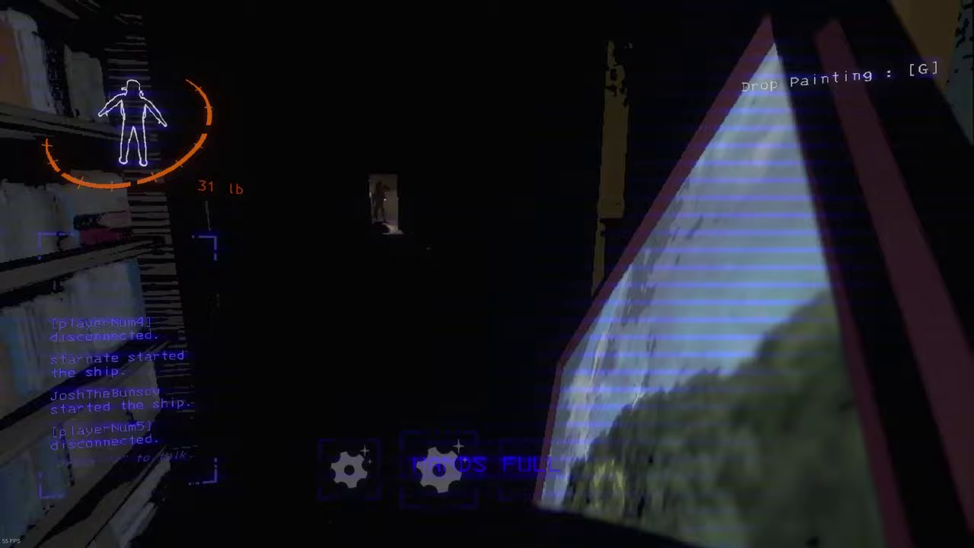
key("w")
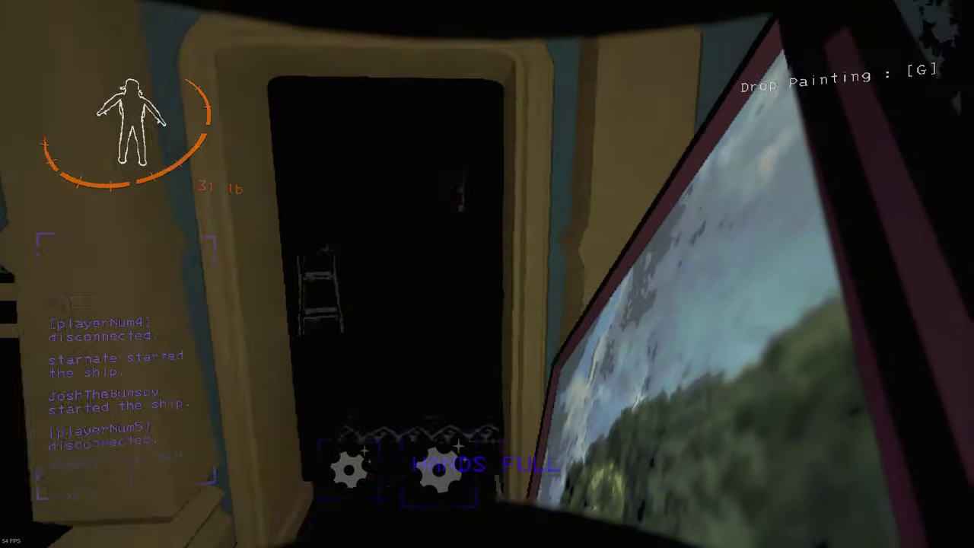
key("w")
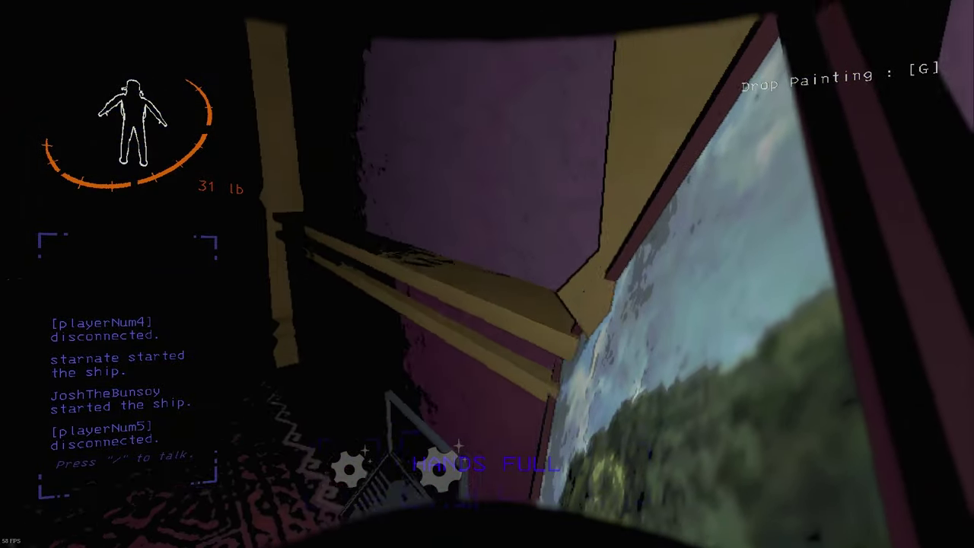
key("w")
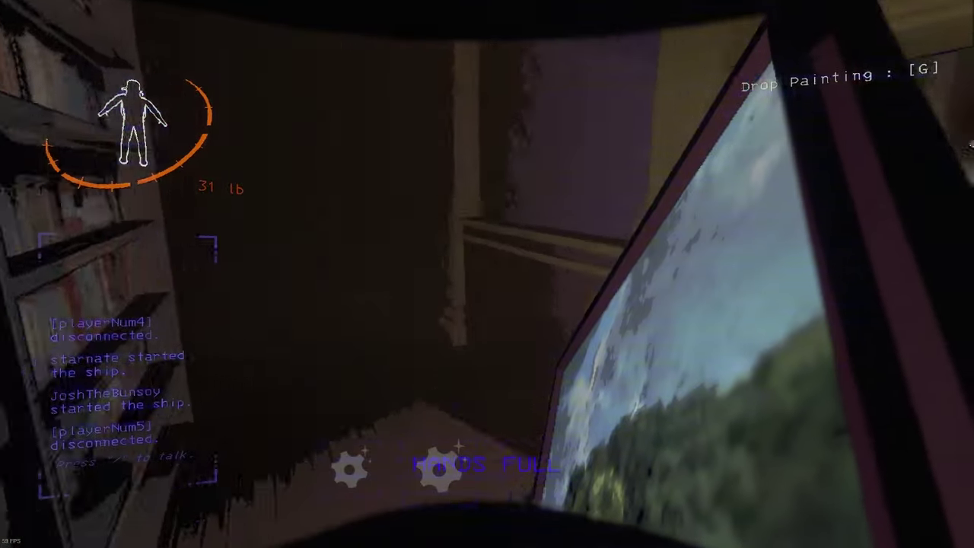
Follow the lamp-carrying teammate through the library and onward through the mansion.
key("w")
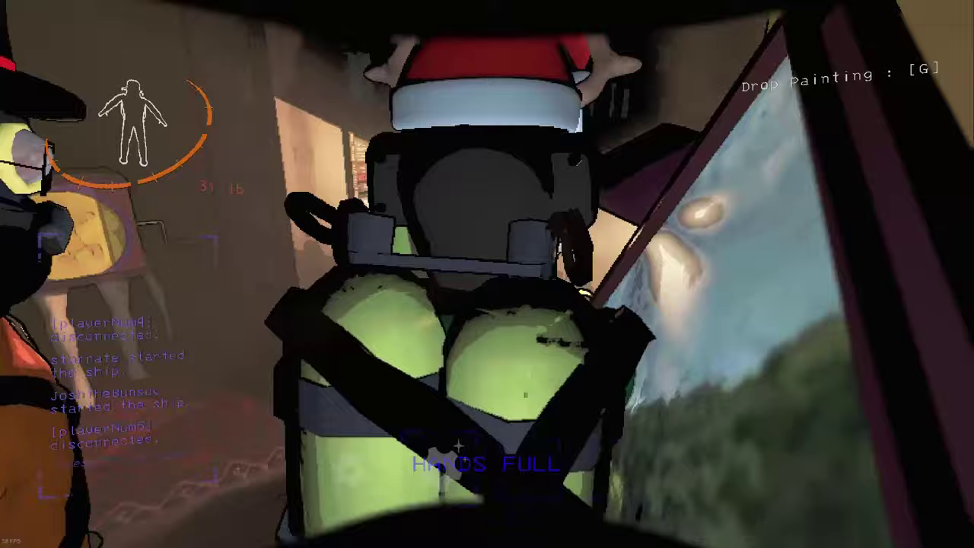
key("w")
key("w")
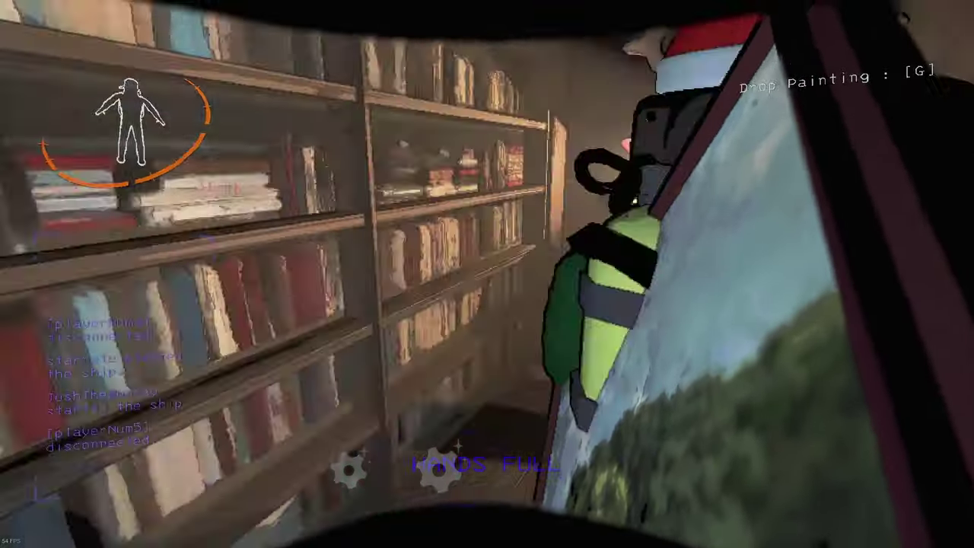
key("w")
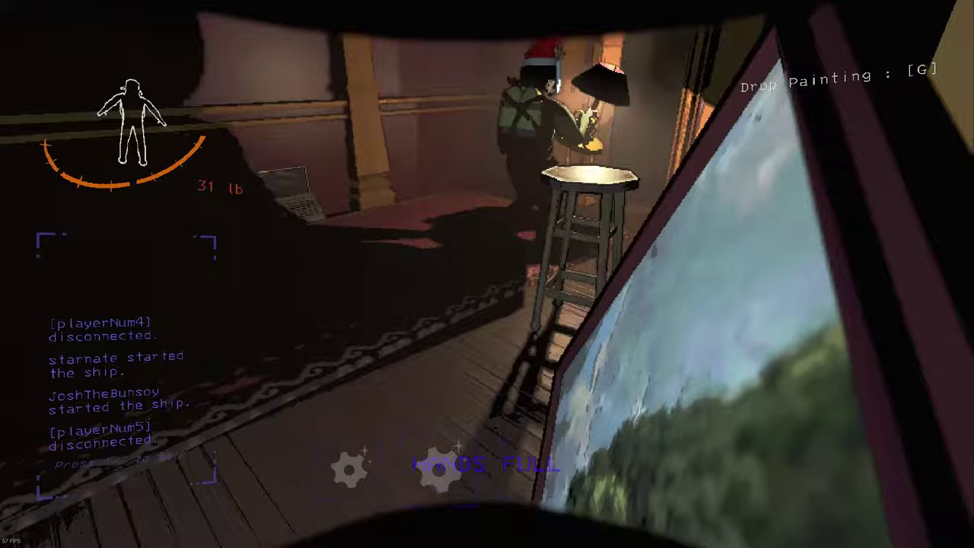
key("w")
key("w")
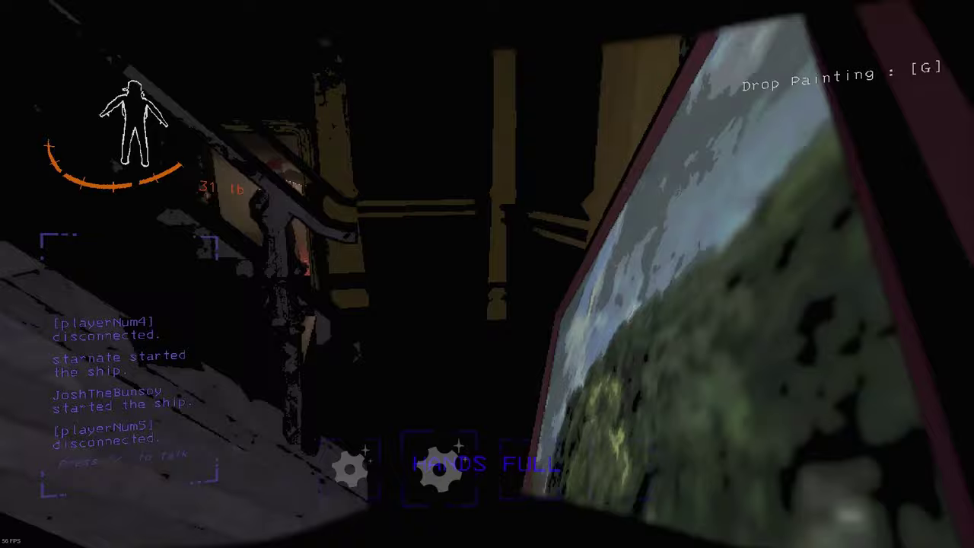
key("w")
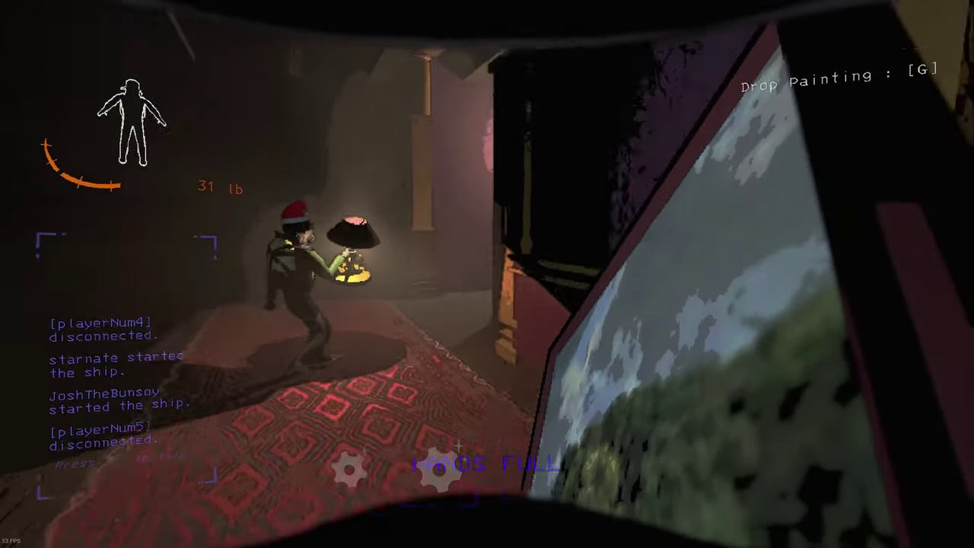
key("w")
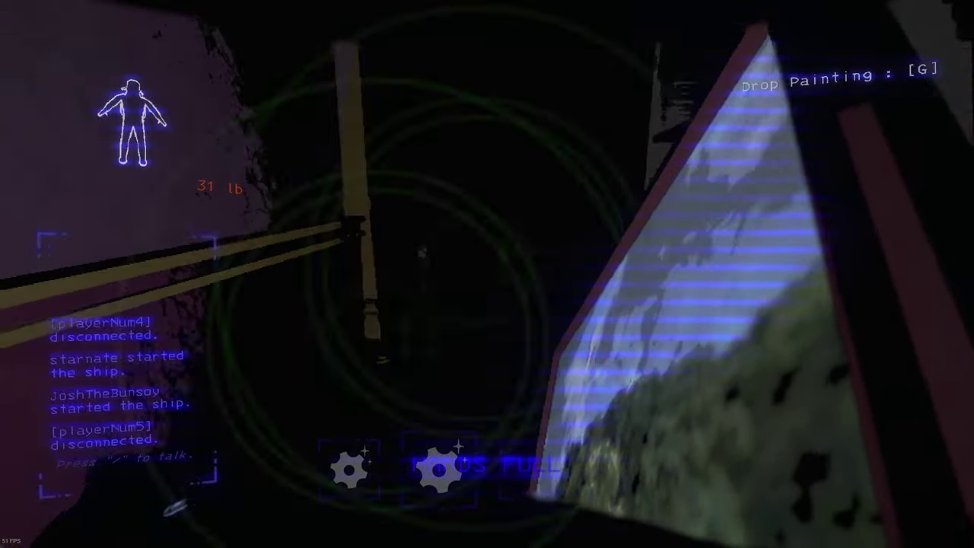
Drop the painting, take the wedding ring, then pick the painting back up.
right_click(486, 274)
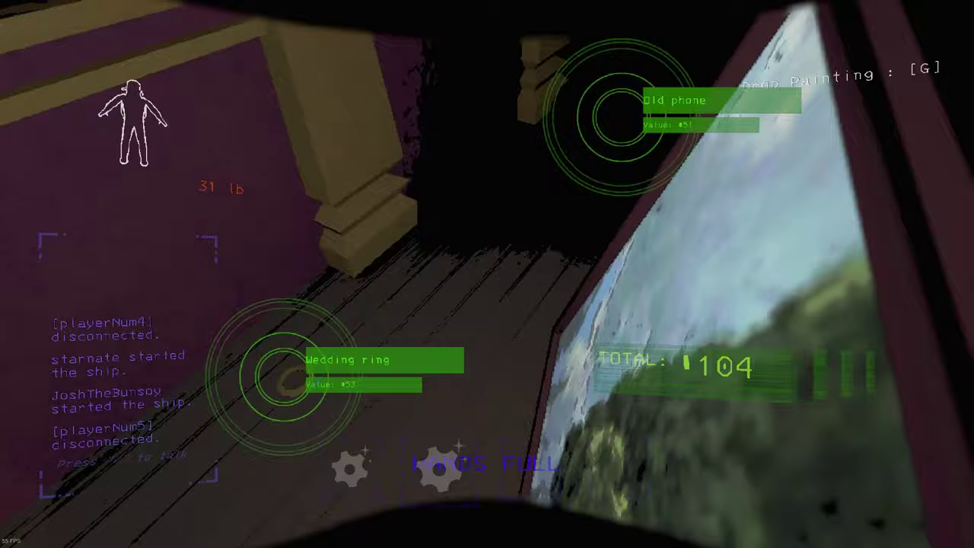
key("g")
key("w")
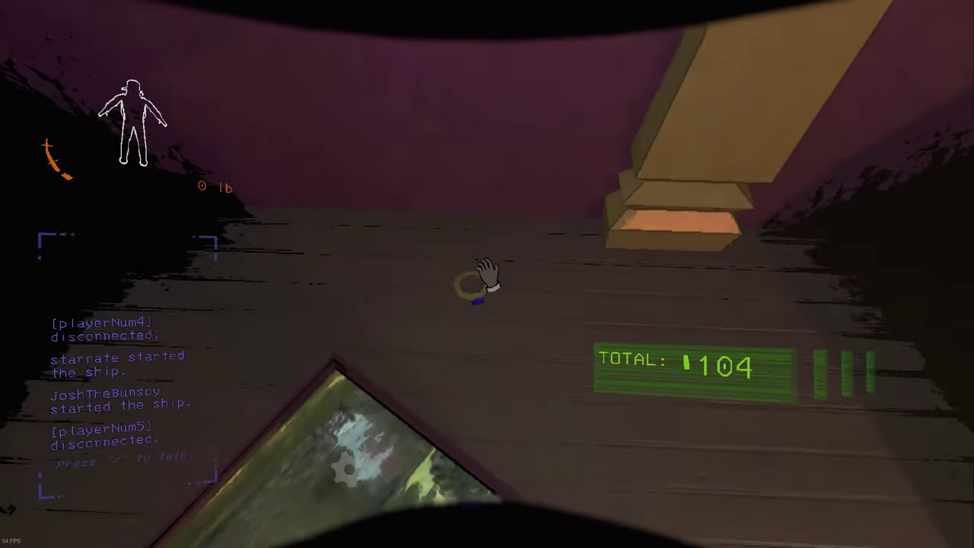
key("e")
right_click(487, 274)
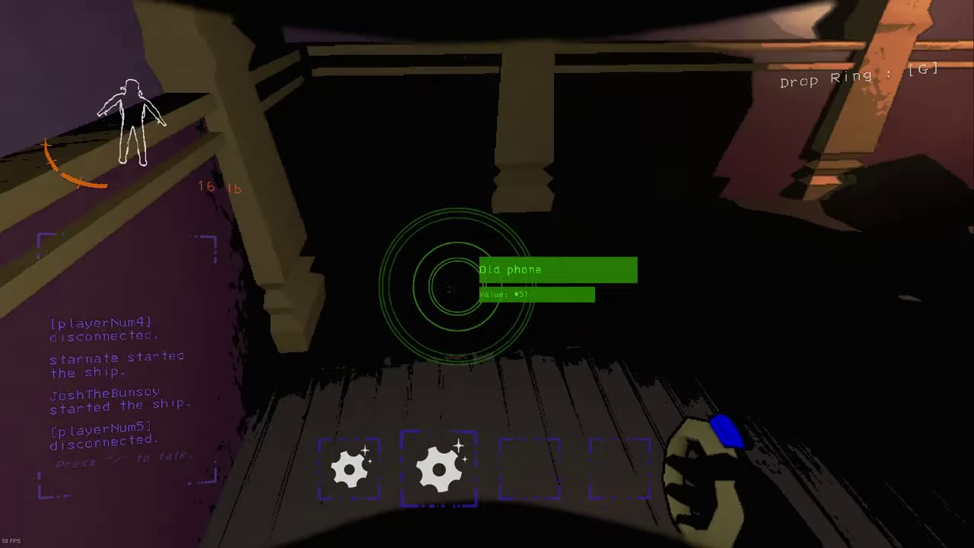
key("e")
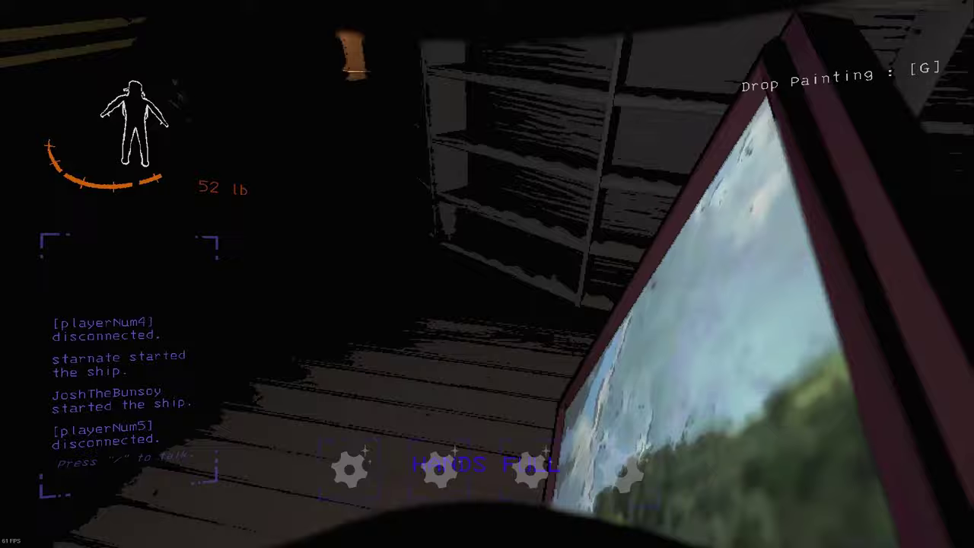
Carry both items through the mansion doorways into the checkered-floor library and past the staircase.
key("w")
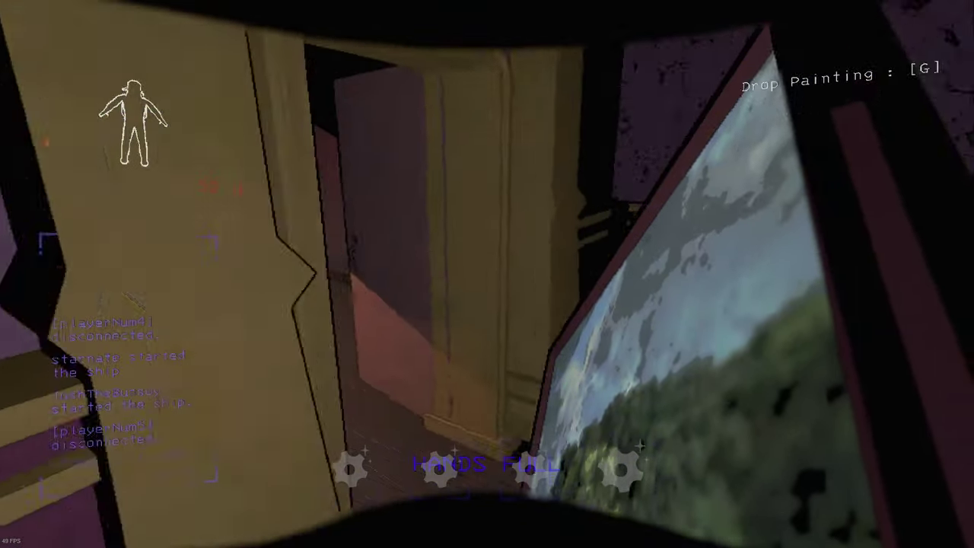
key("w")
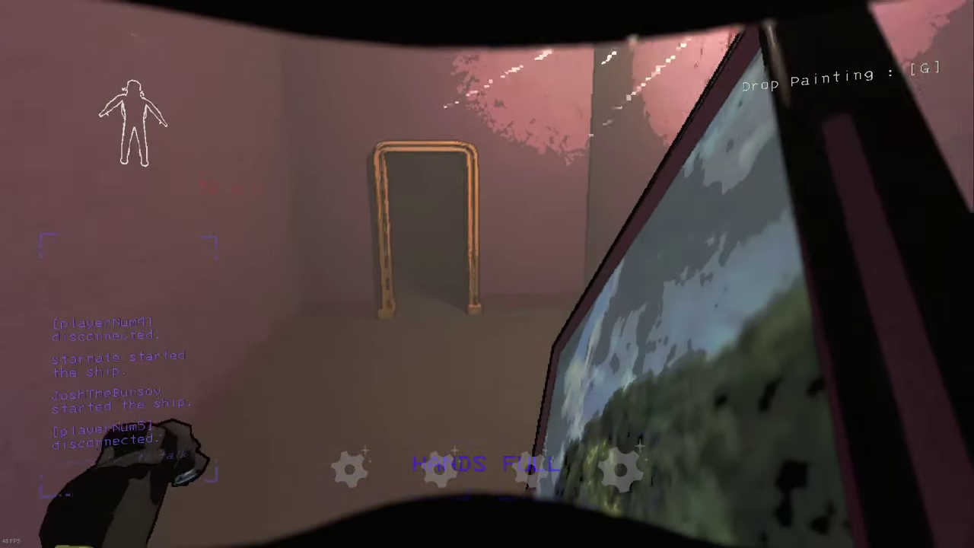
key("w")
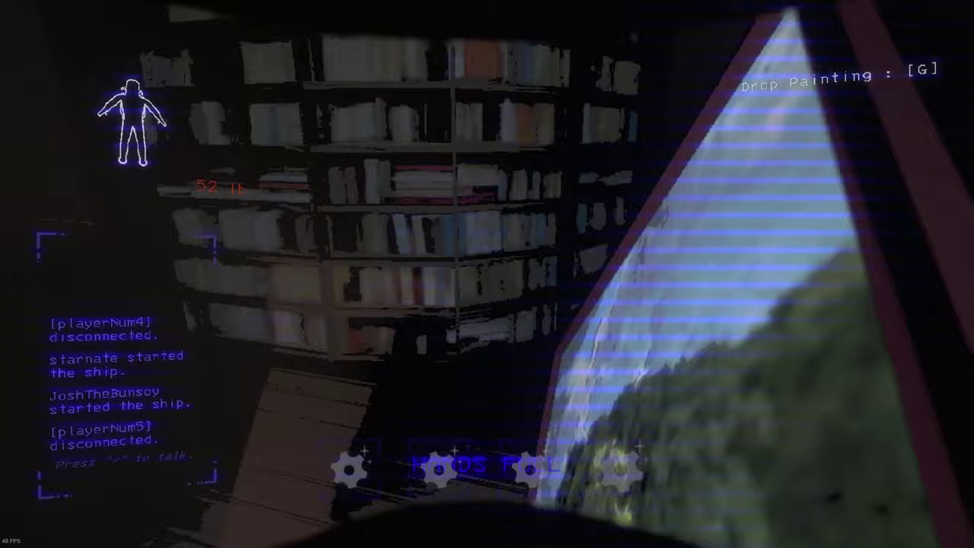
key("w")
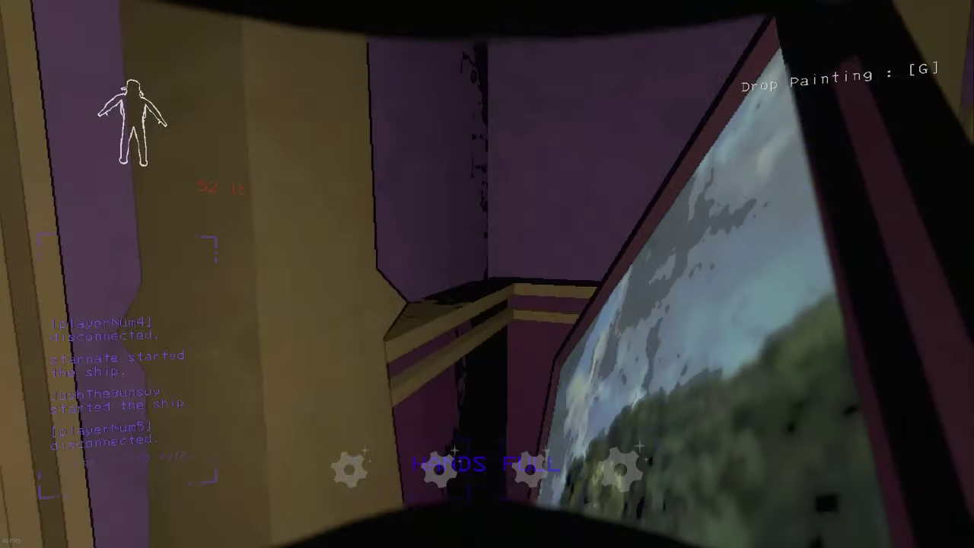
key("w")
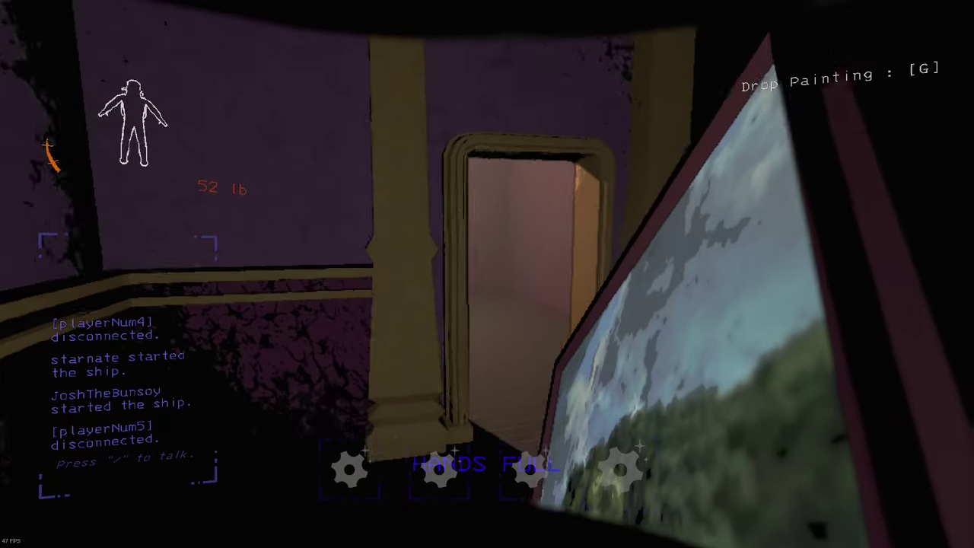
key("w")
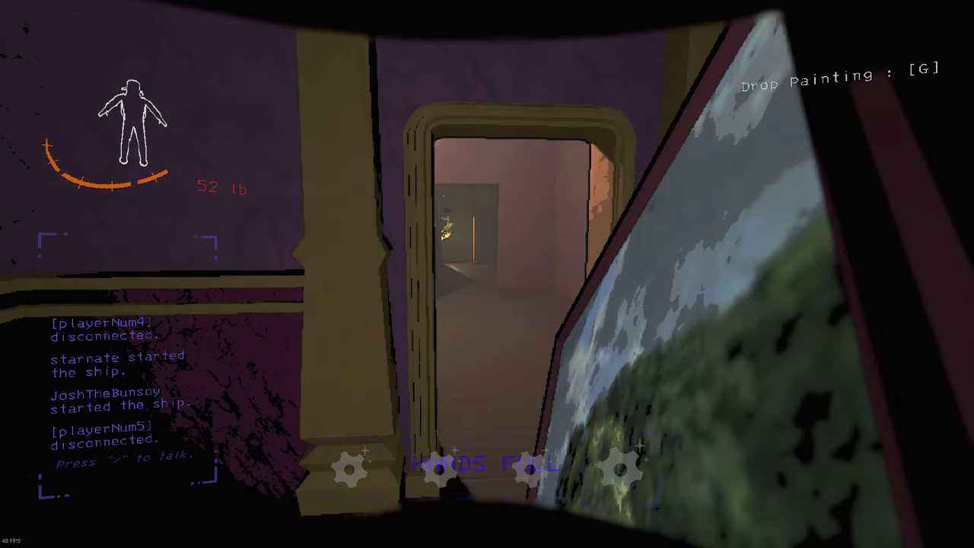
key("w")
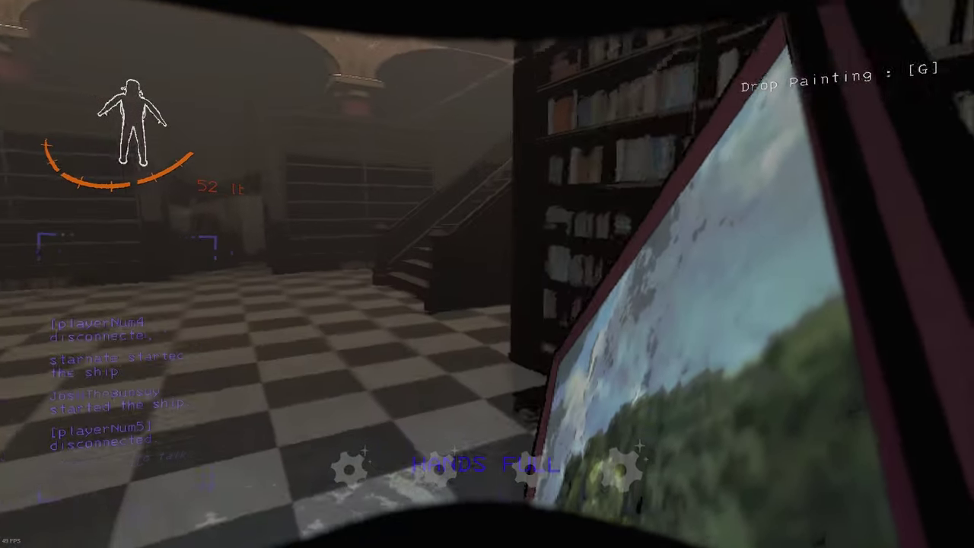
key("w")
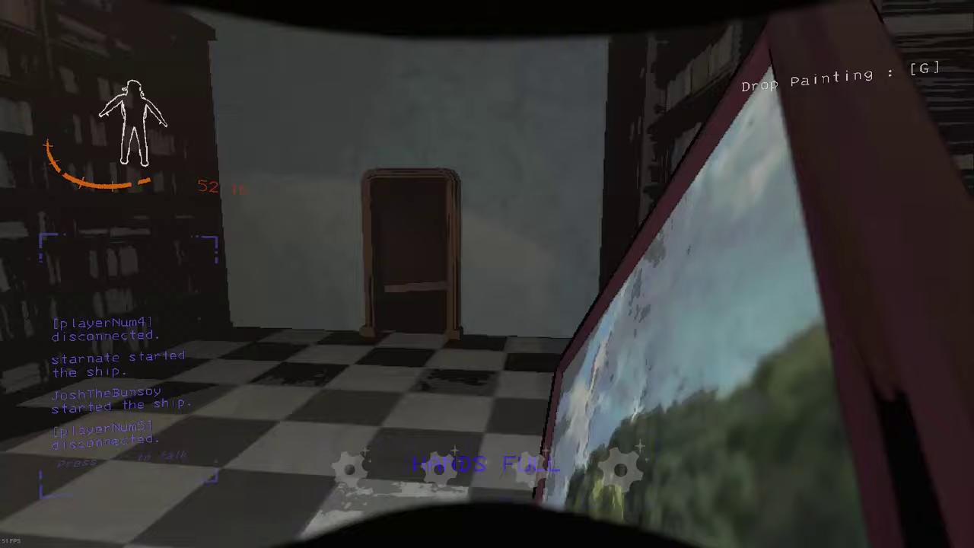
key("w")
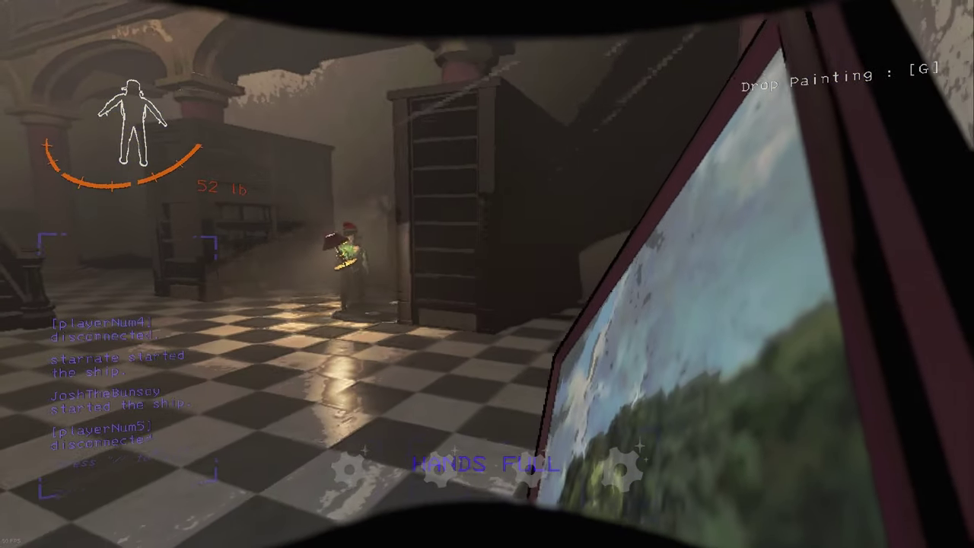
Go out through the exit doors into the foggy exterior with the painting.
key("w")
key("e")
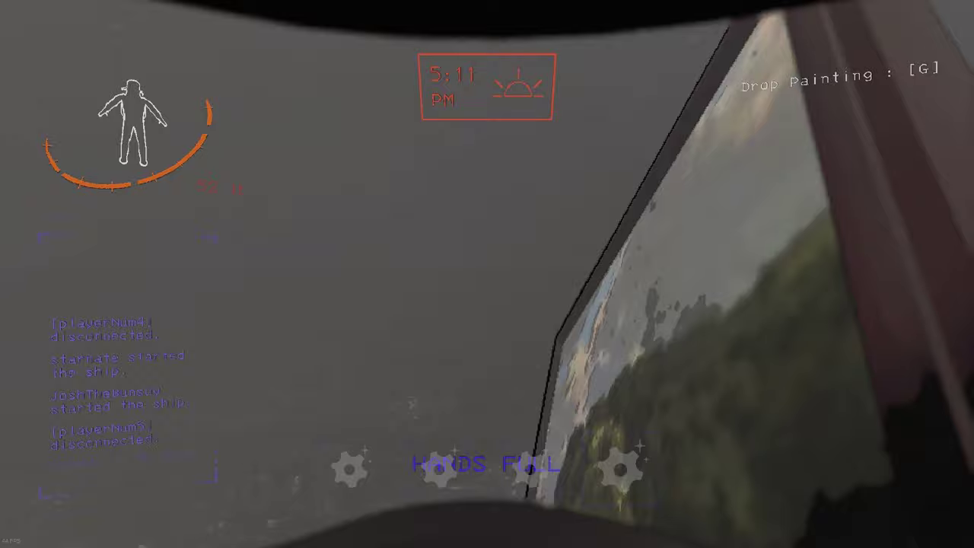
key("w")
key("w")
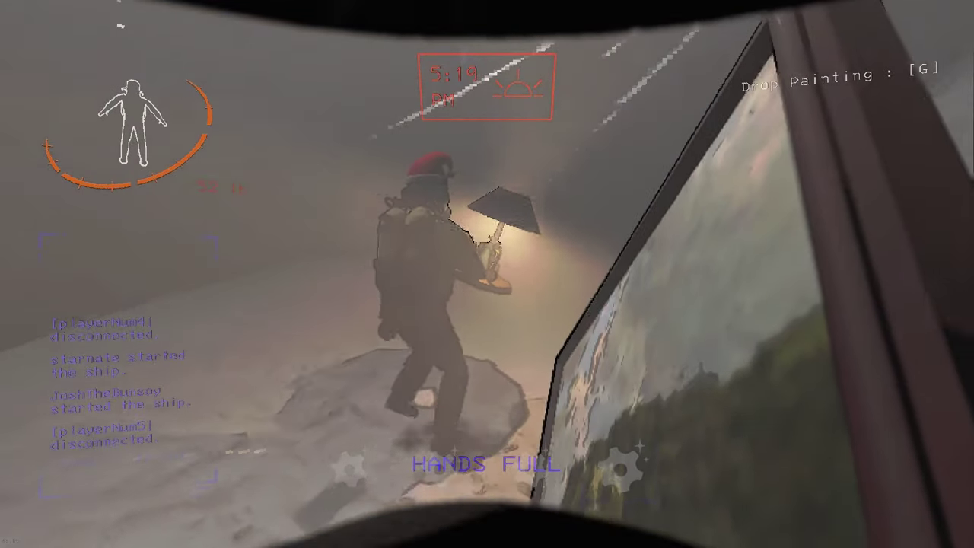
Follow the lamp-carrying teammate across the snow, past the tower, toward the ship's light.
key("w")
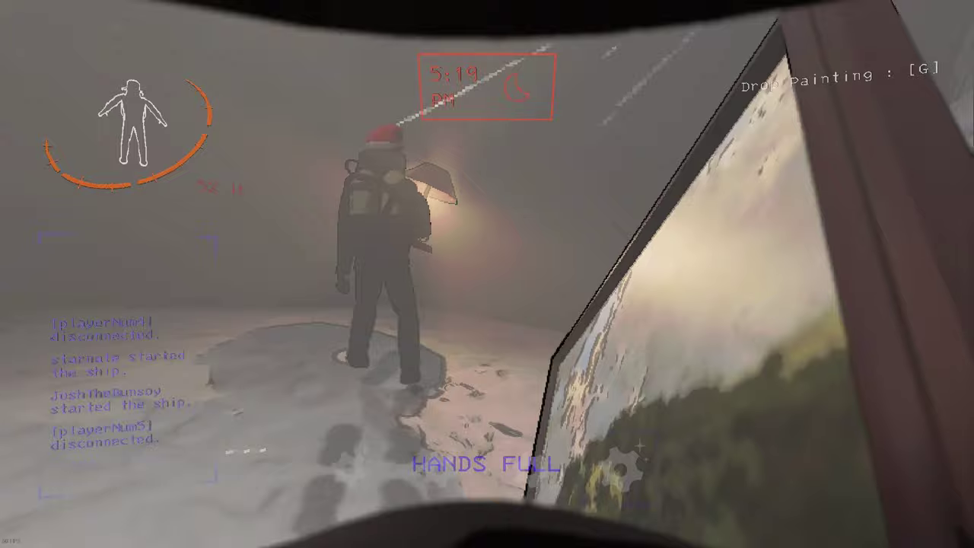
key("w")
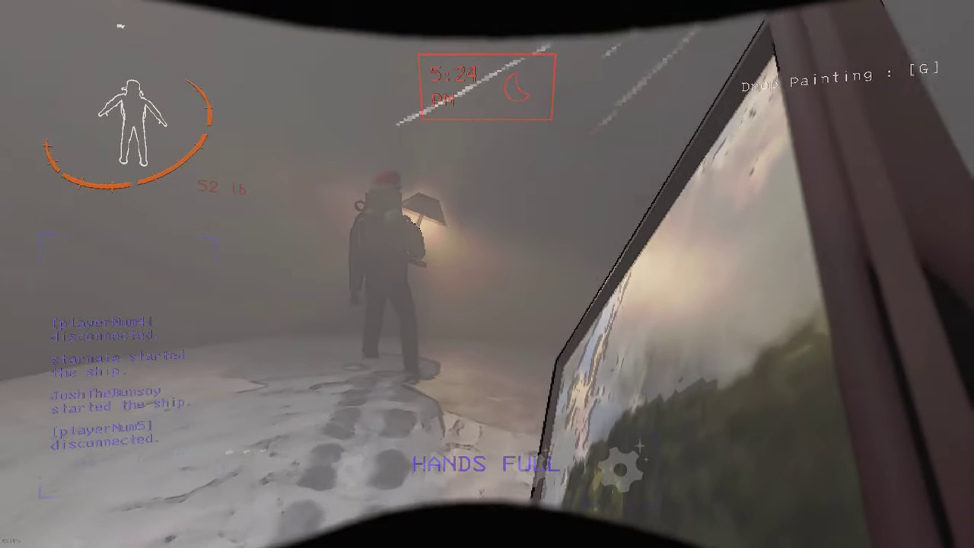
key("w")
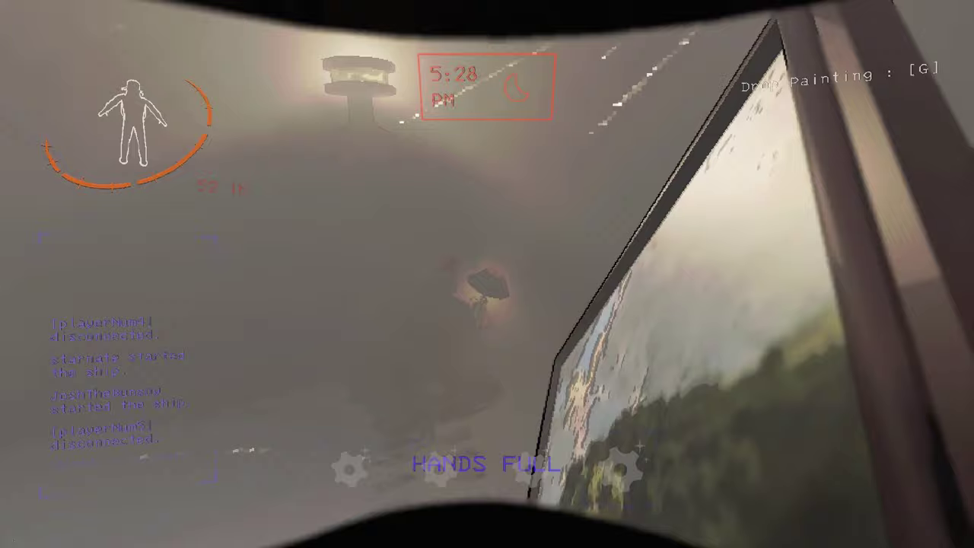
key("w")
key("w")
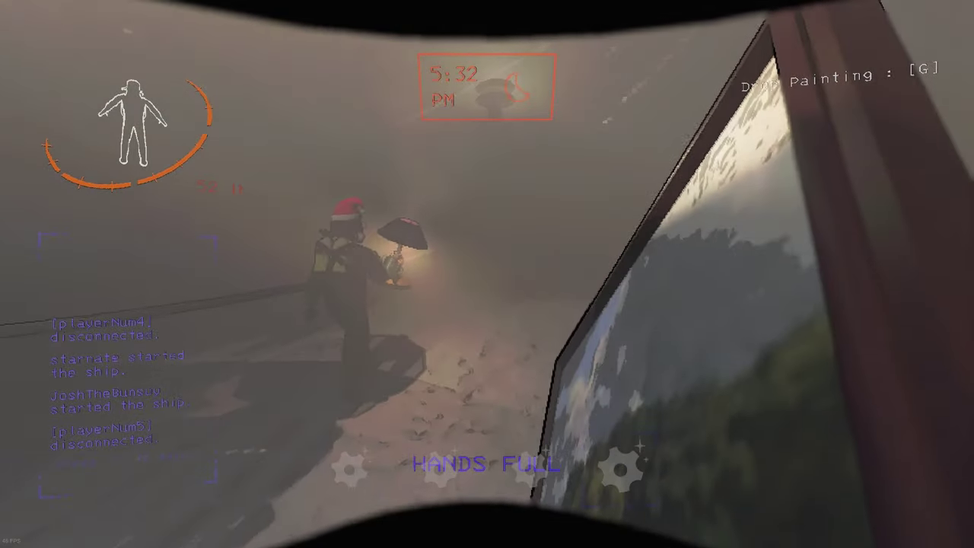
key("w")
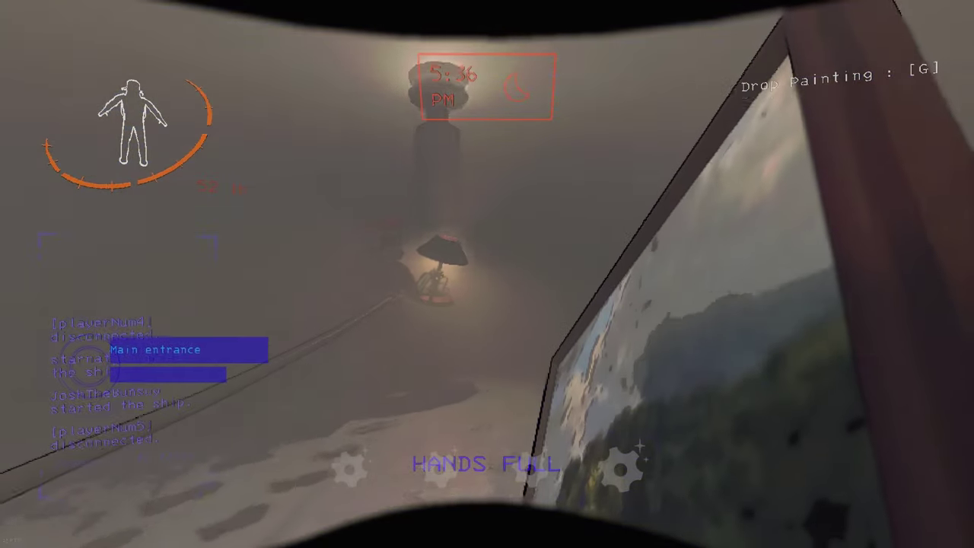
key("w")
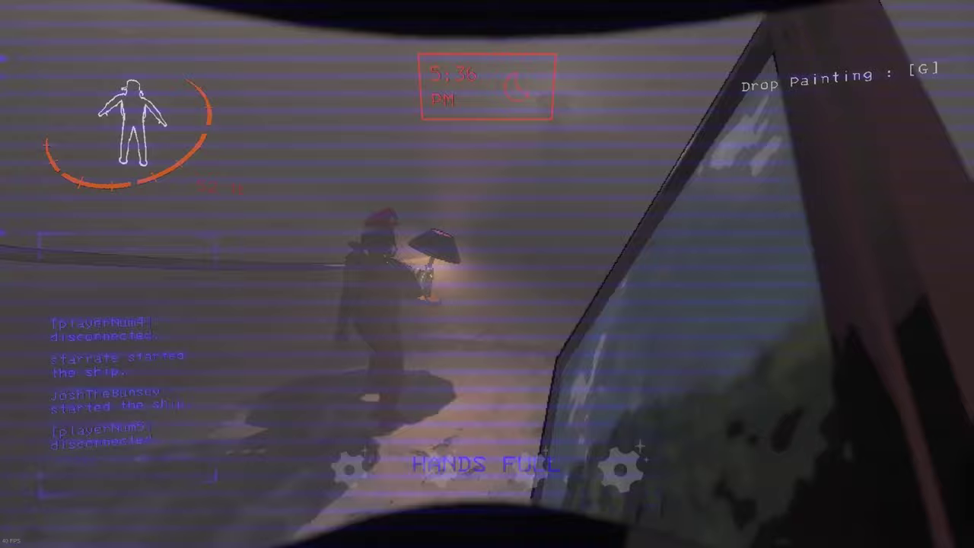
key("w")
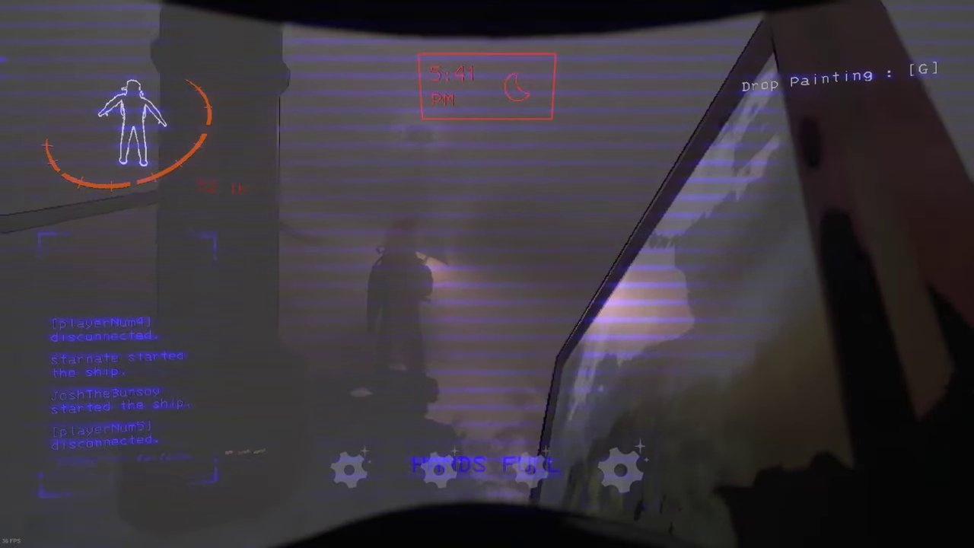
key("w")
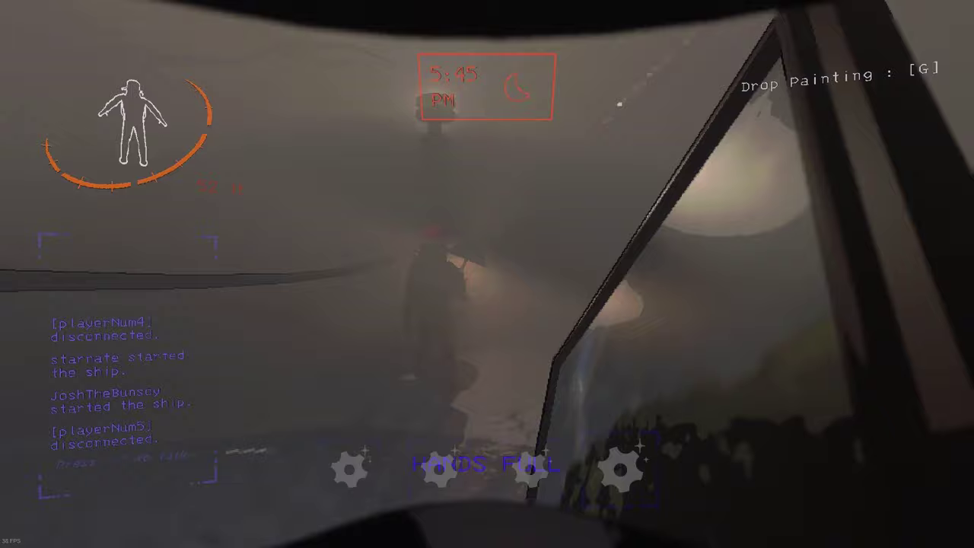
key("w")
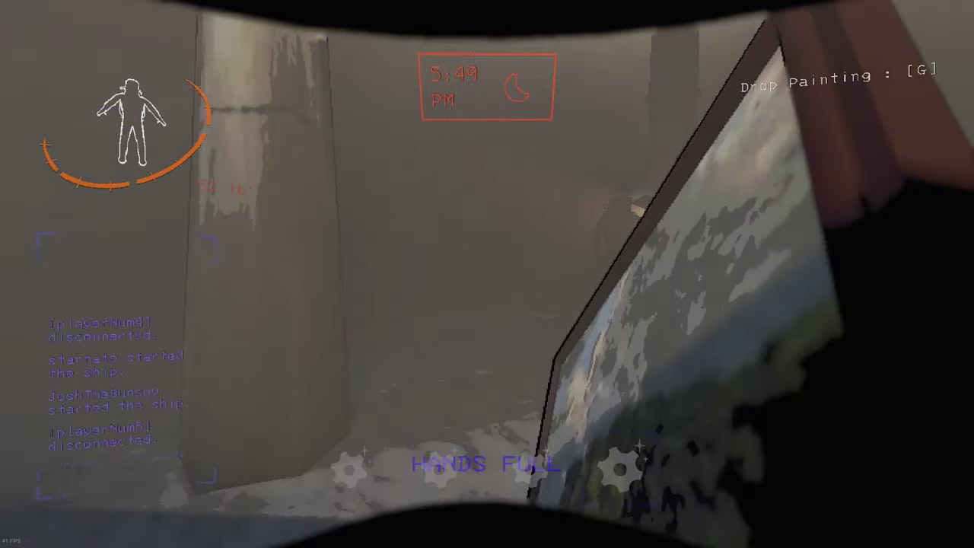
Walk through the fog toward the lit tower, still holding the painting.
key("w")
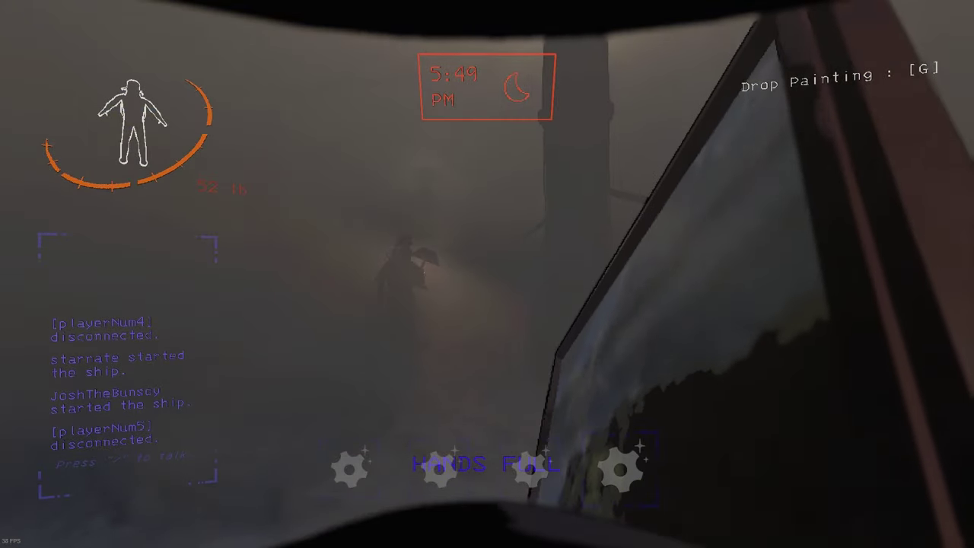
key("w")
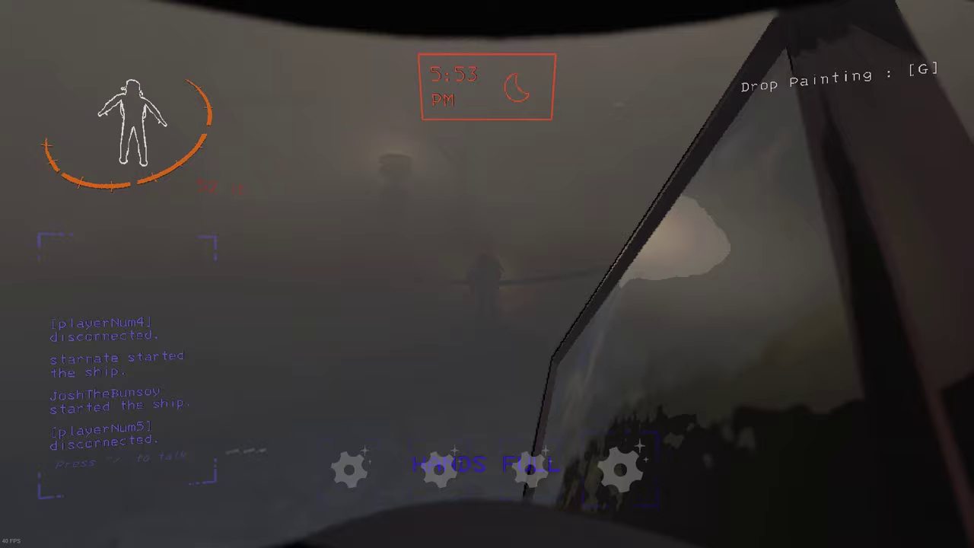
key("w")
key("w")
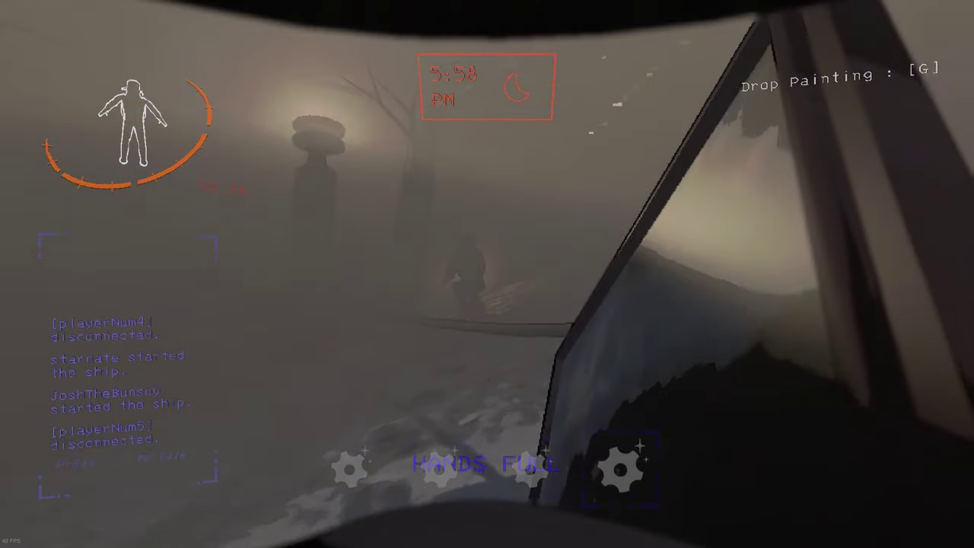
key("w")
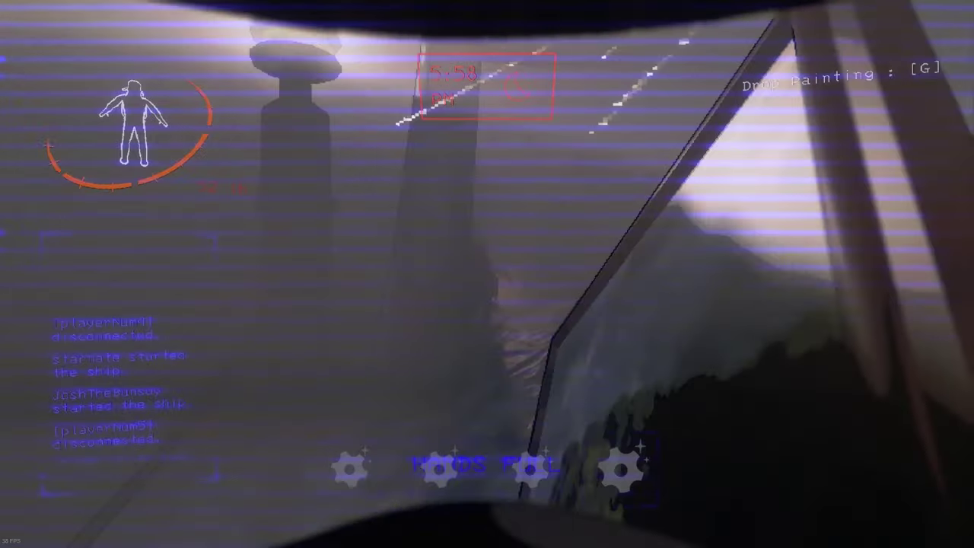
key("w")
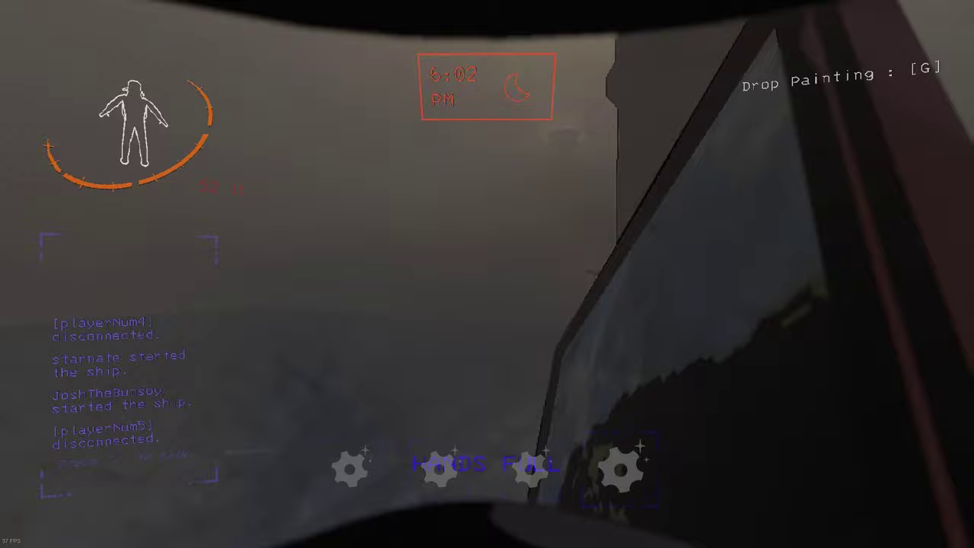
Veer past the tower's wall into the open snow toward the teammate ahead.
key("w")
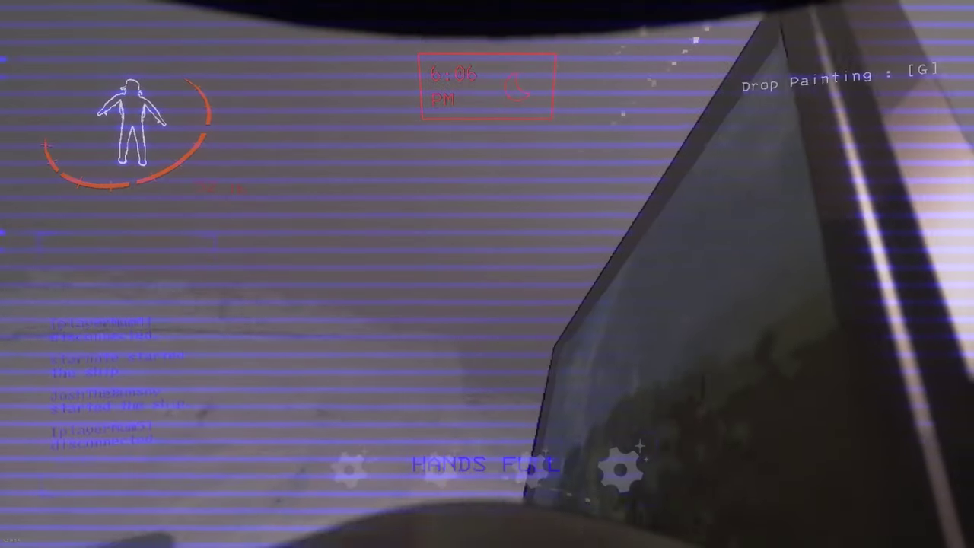
key("w")
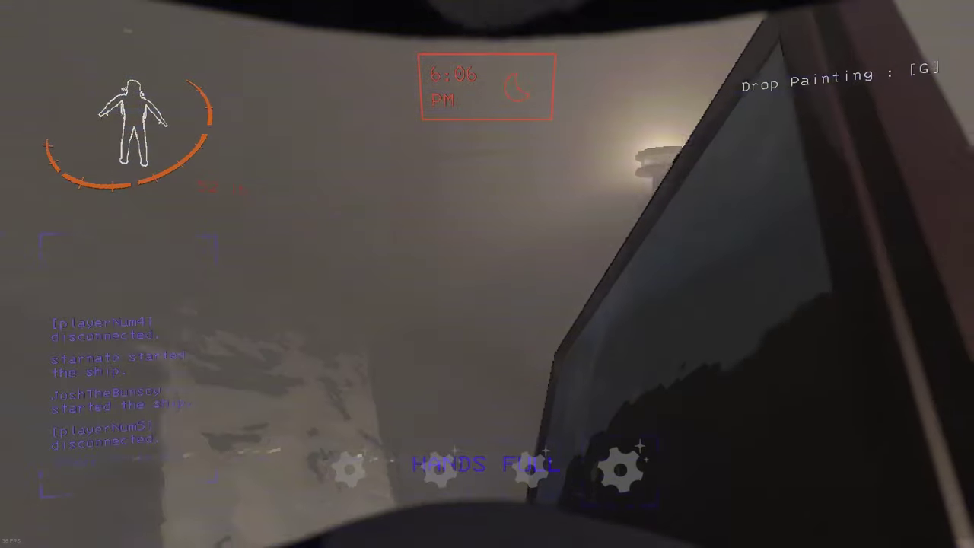
key("w")
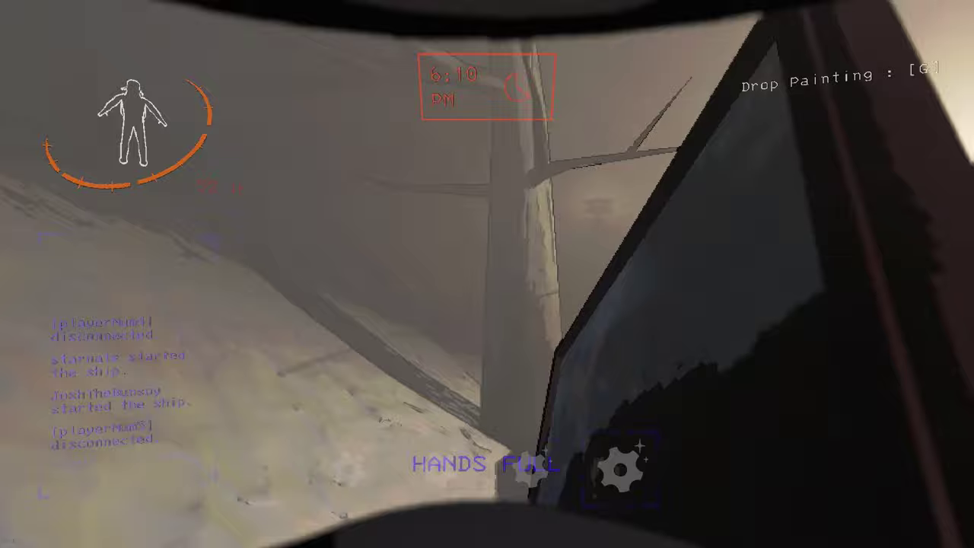
key("w")
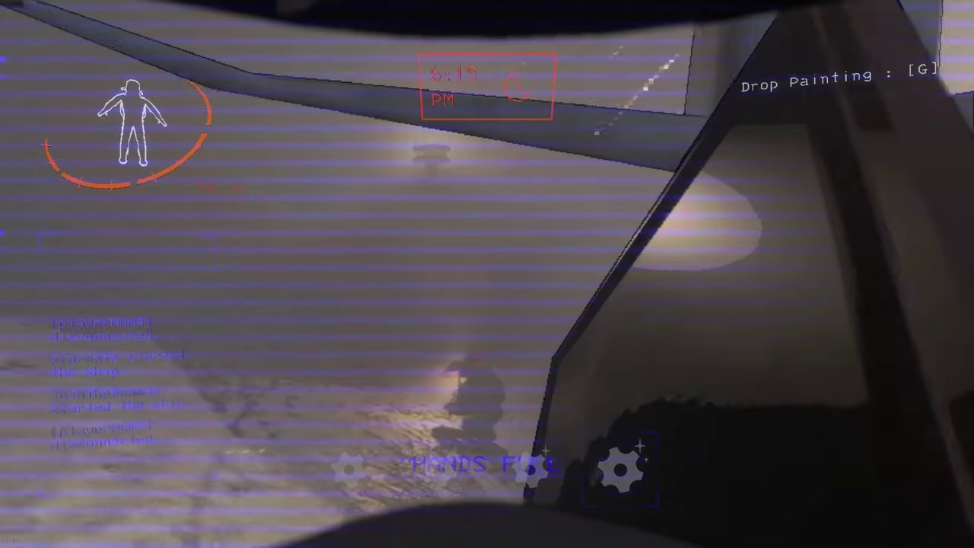
key("w")
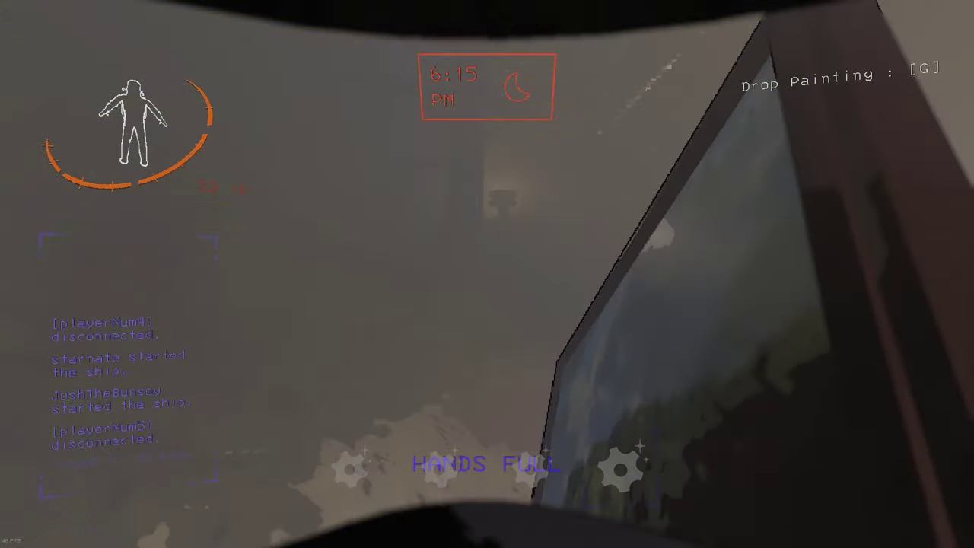
key("w")
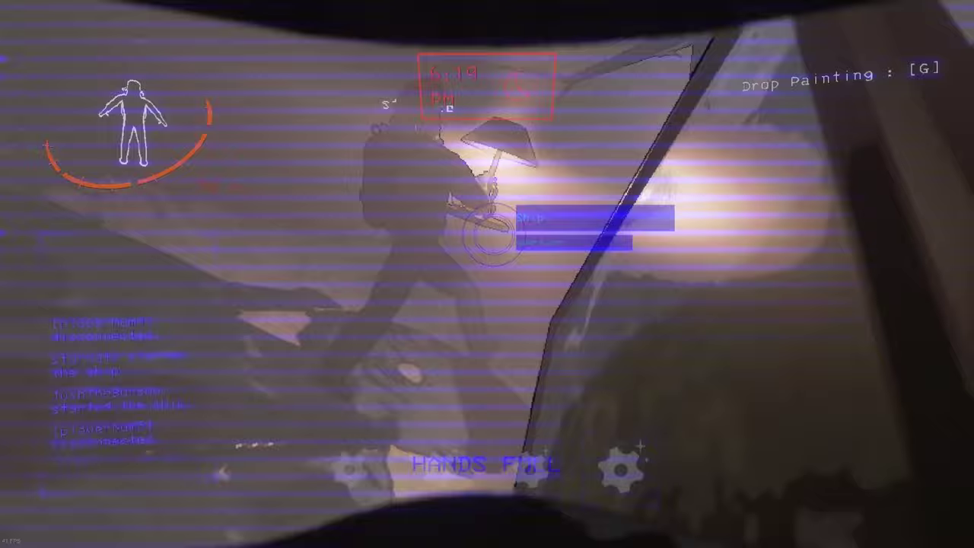
Walk along the ship's side toward the home-base ship marker.
key("w")
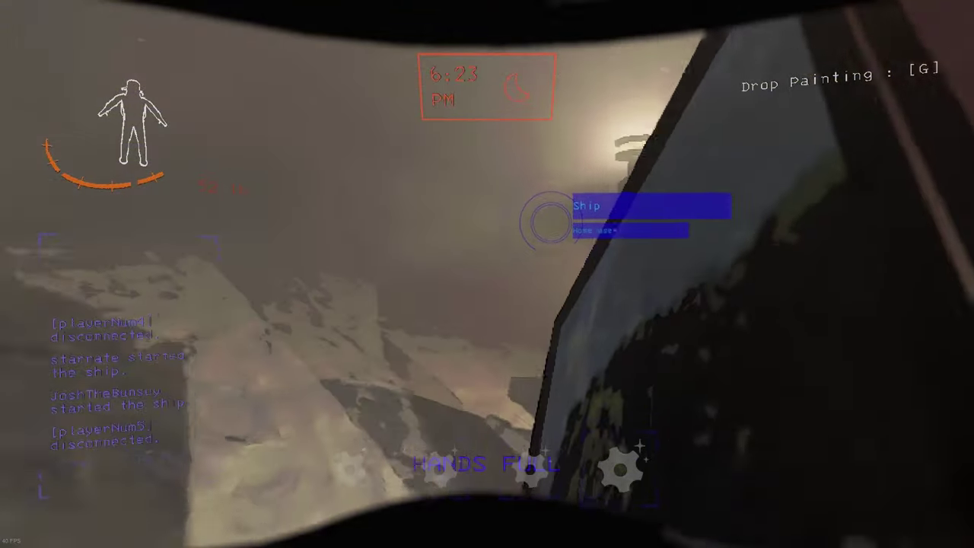
key("w")
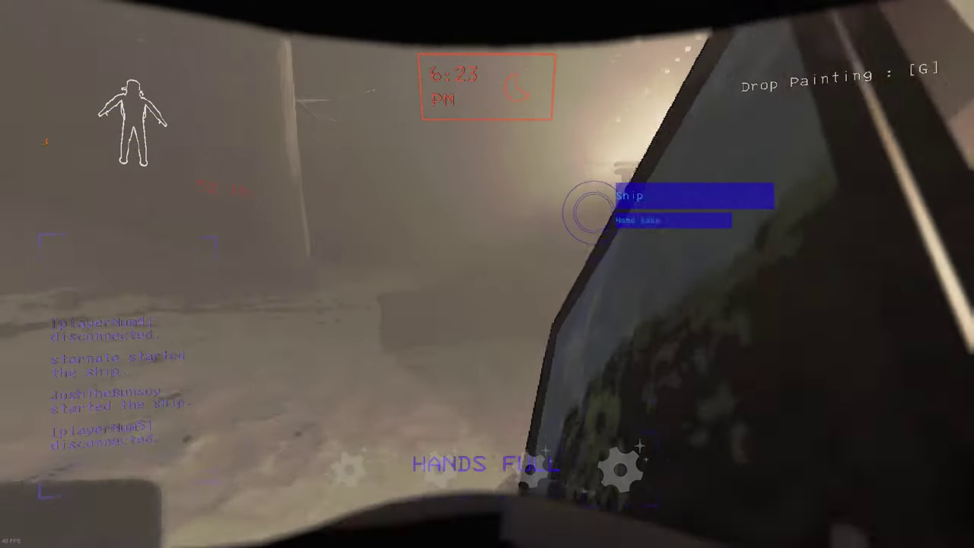
key("w")
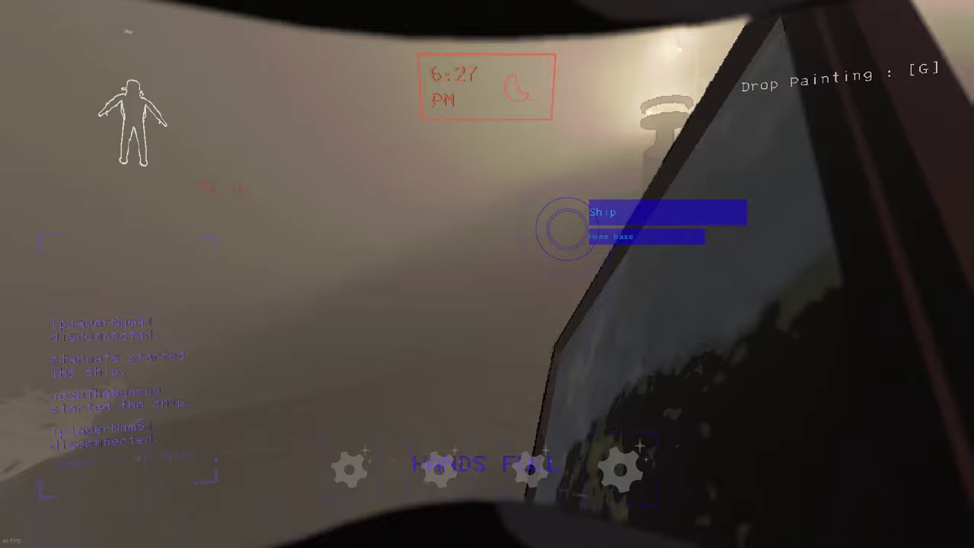
key("w")
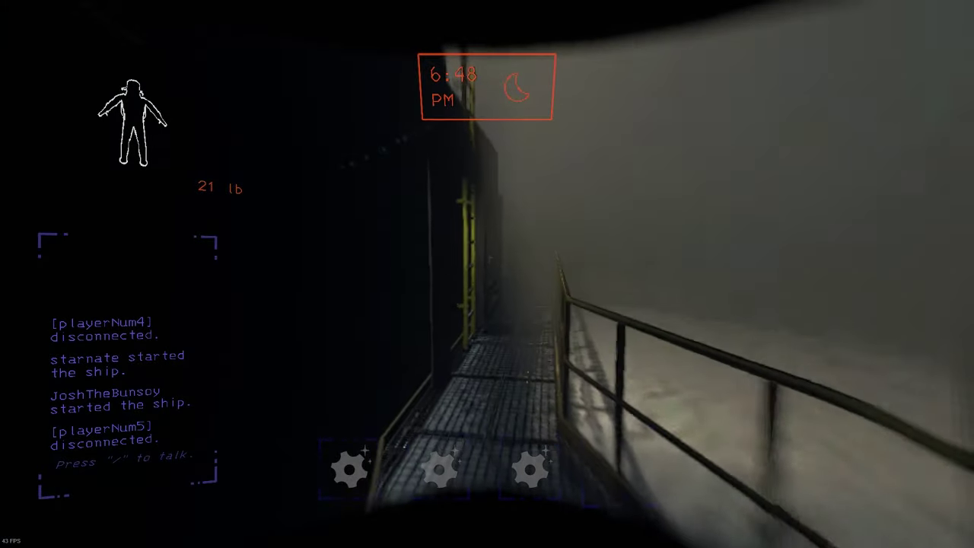
Climb the ladder onto the foggy ship roof and approach the chair structure.
key("e")
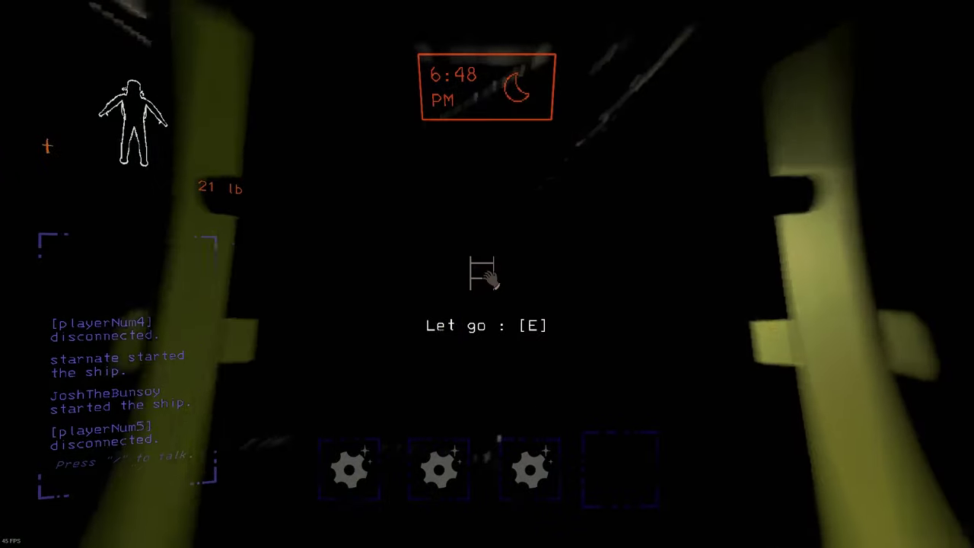
key("w")
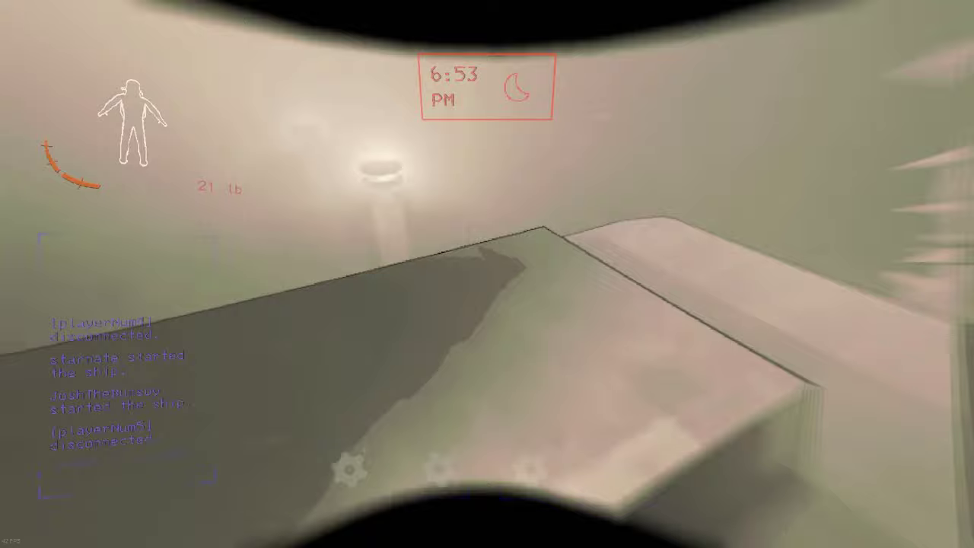
key("w")
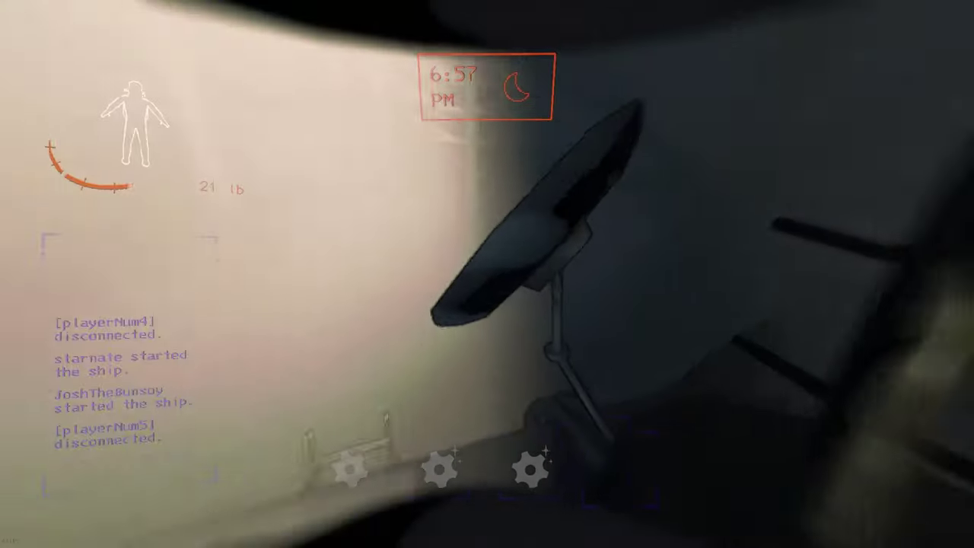
key("w")
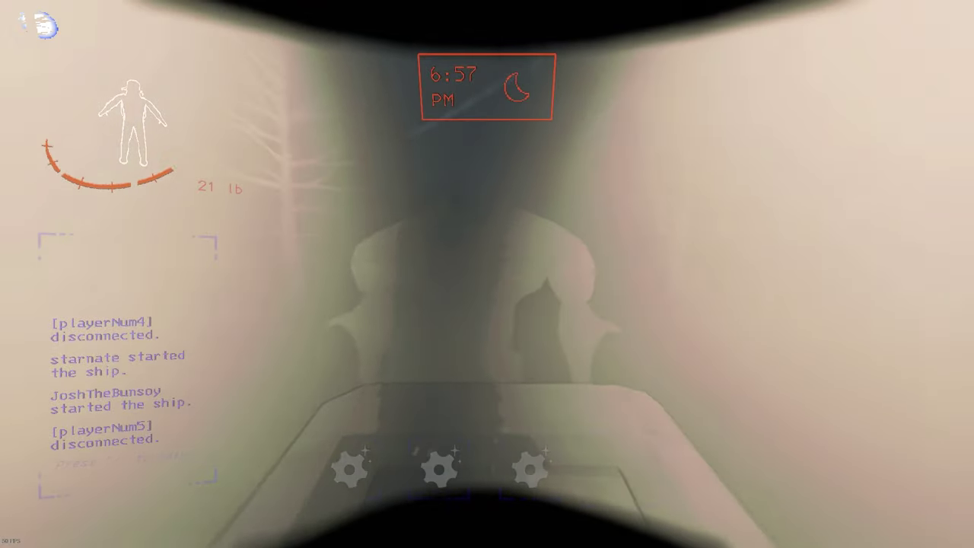
key("w")
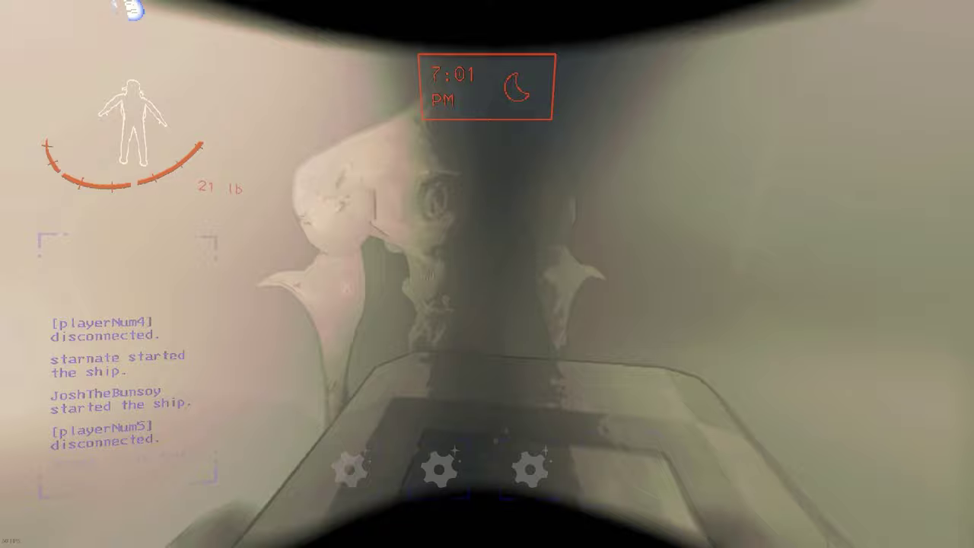
Circle the chair structure and dodge the skull-faced monster until it kills the player.
key("w")
key("w")
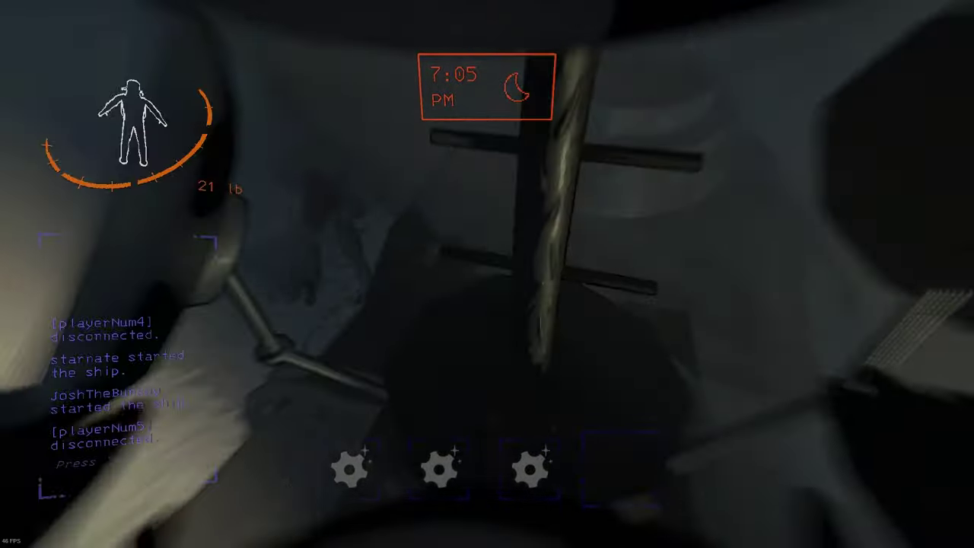
key("w")
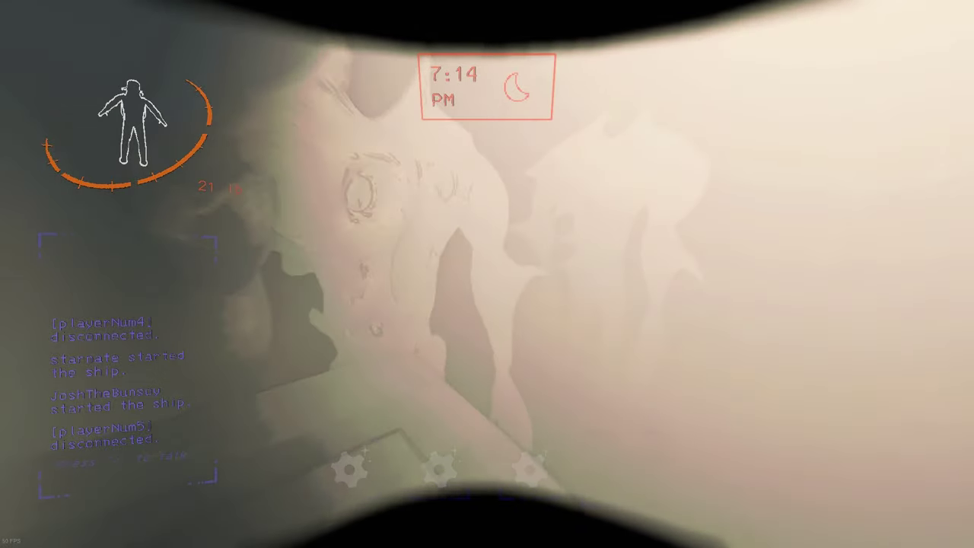
key("w")
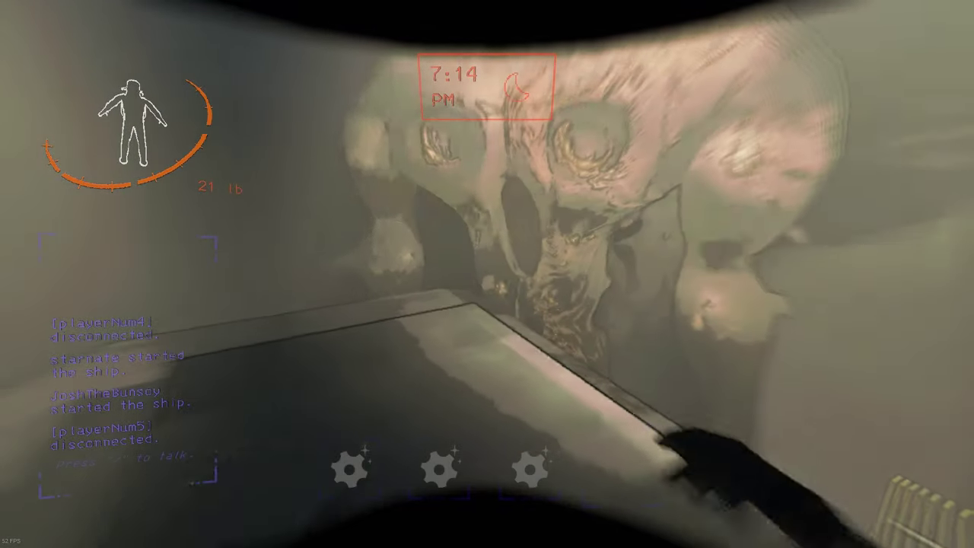
key("w")
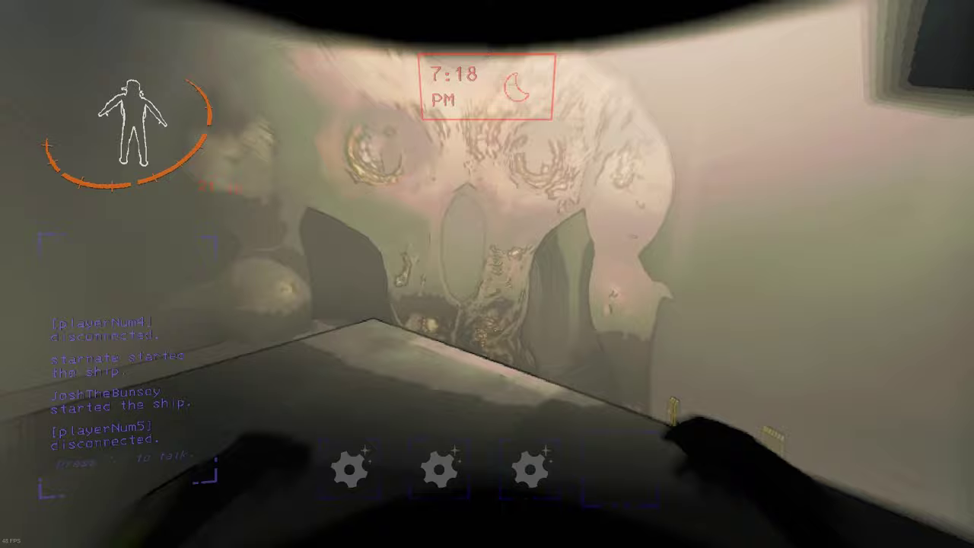
key("w")
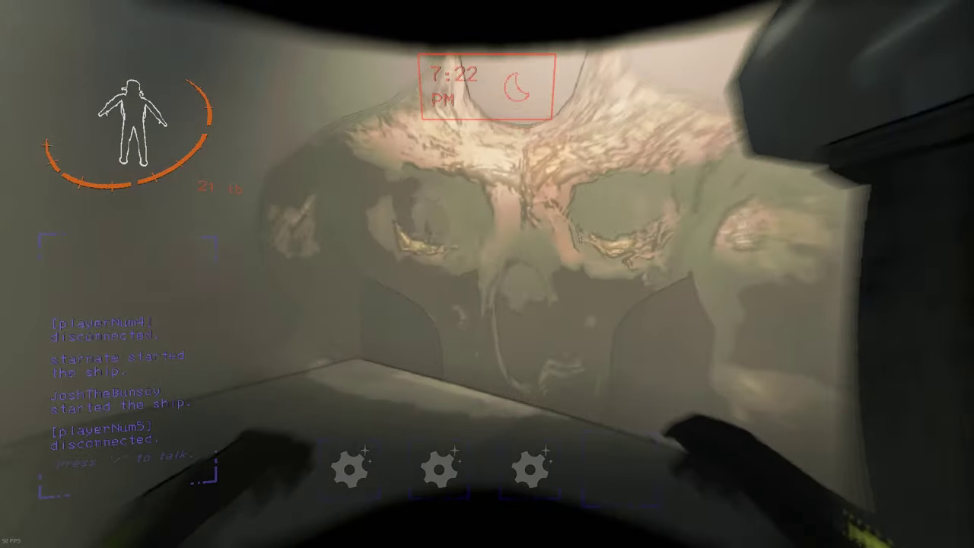
key("w")
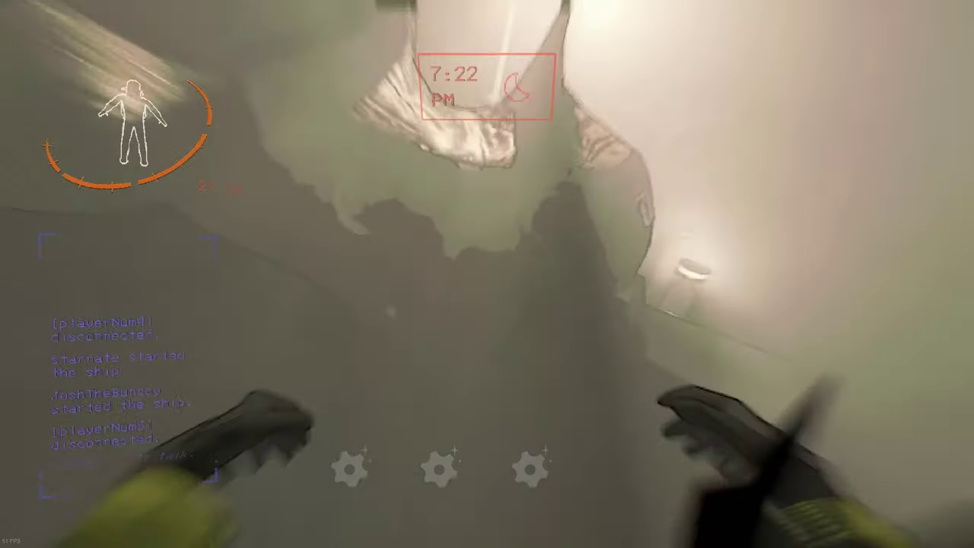
key("w")
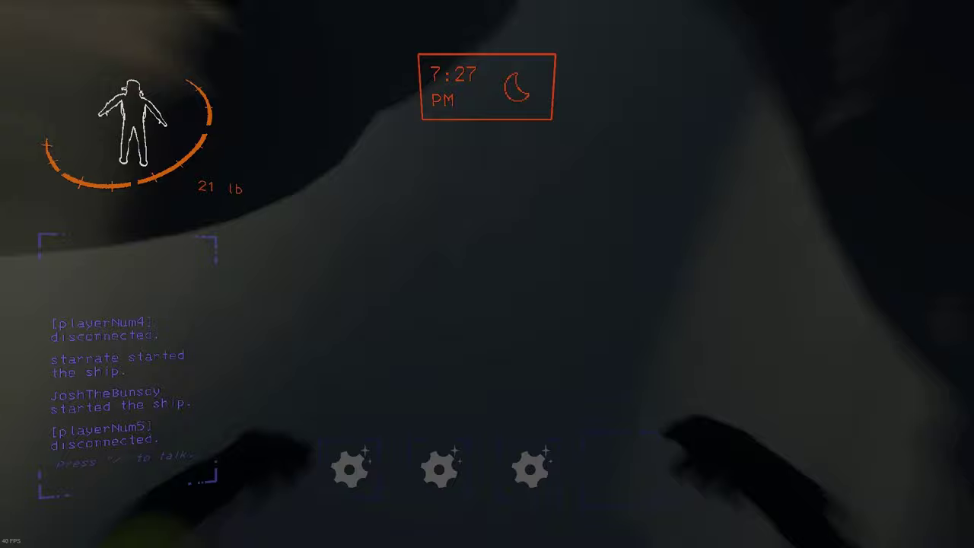